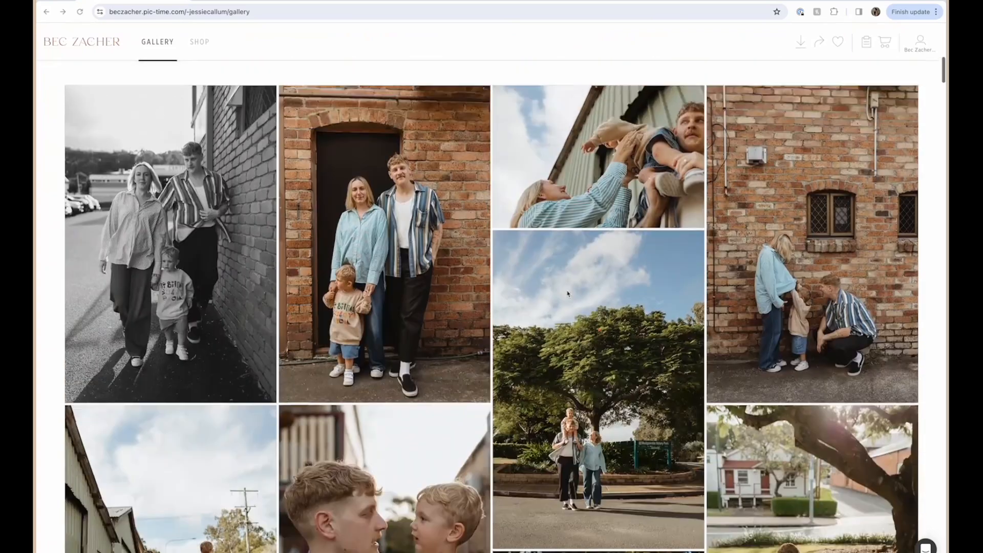
Look through the family session images in the online Pic-Time gallery, including its cover photo.
scroll(568, 293, down, 3)
scroll(567, 293, down, 2)
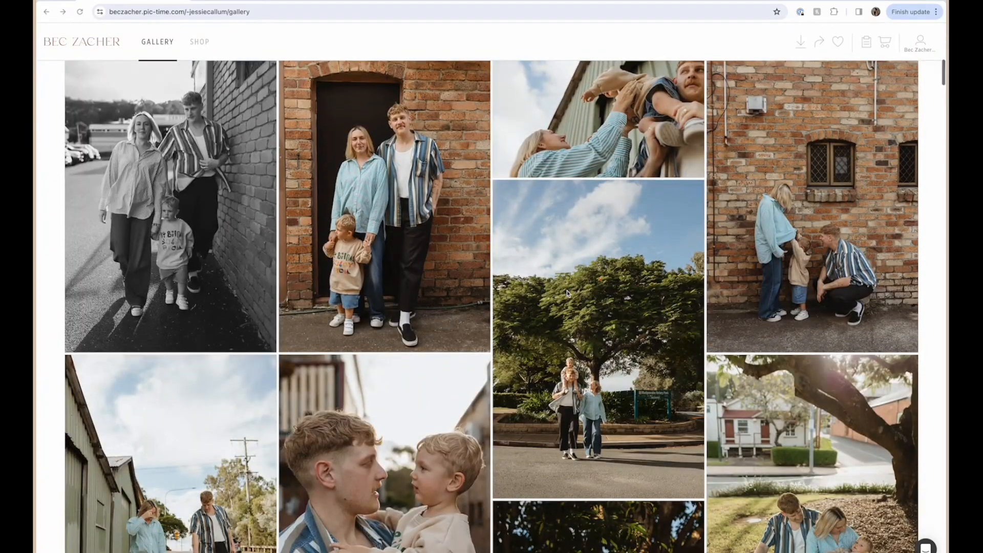
scroll(568, 293, down, 5)
scroll(787, 171, up, 2)
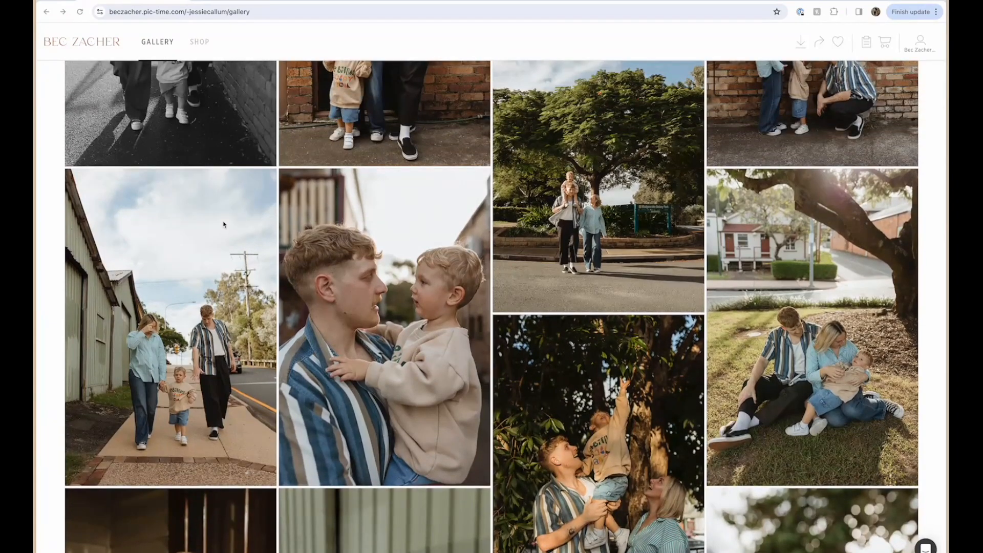
scroll(224, 225, down, 10)
scroll(223, 224, down, 5)
scroll(224, 224, down, 10)
scroll(219, 249, down, 5)
scroll(217, 250, down, 10)
scroll(217, 249, down, 5)
scroll(217, 249, up, 10)
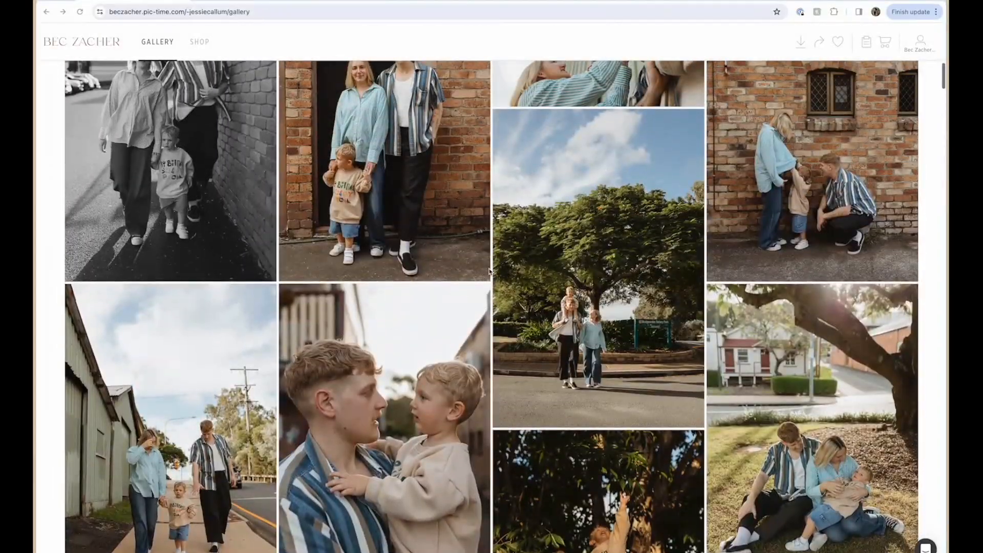
scroll(490, 272, down, 10)
scroll(489, 271, down, 5)
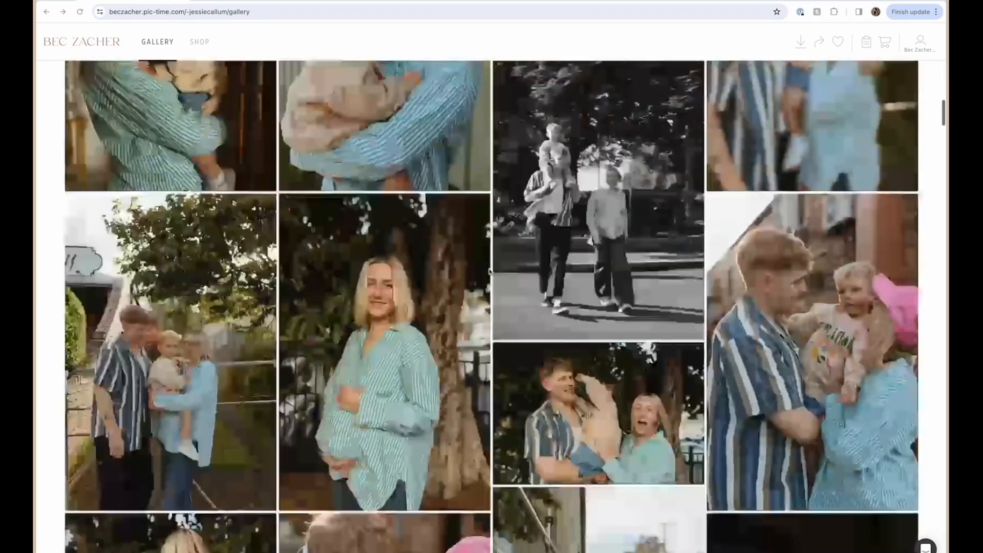
scroll(489, 271, up, 3)
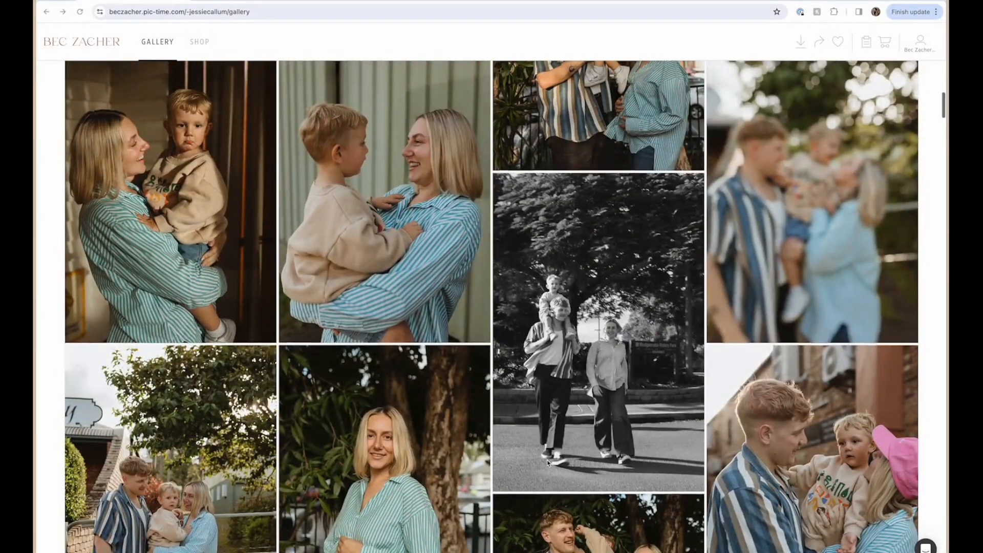
scroll(547, 459, down, 15)
scroll(547, 462, down, 10)
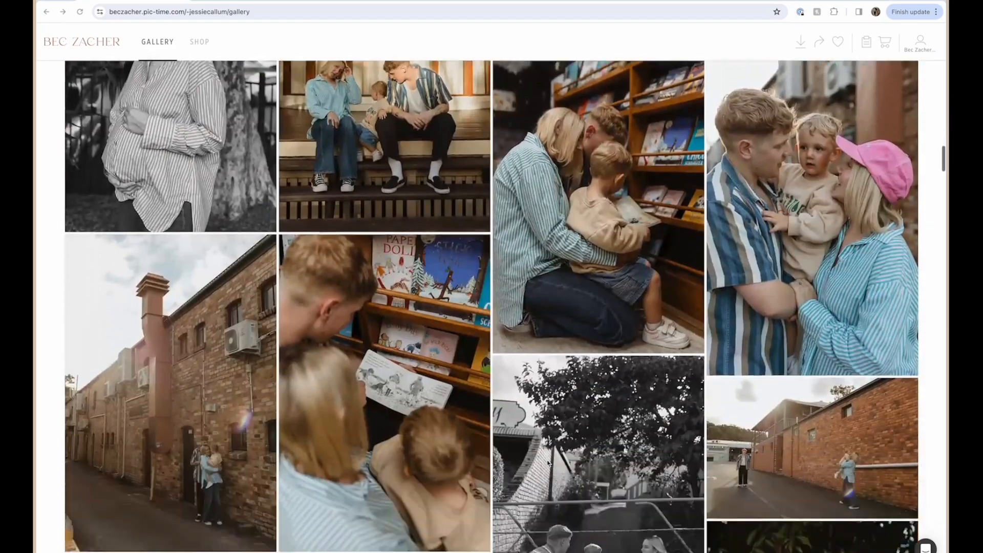
scroll(407, 251, down, 4)
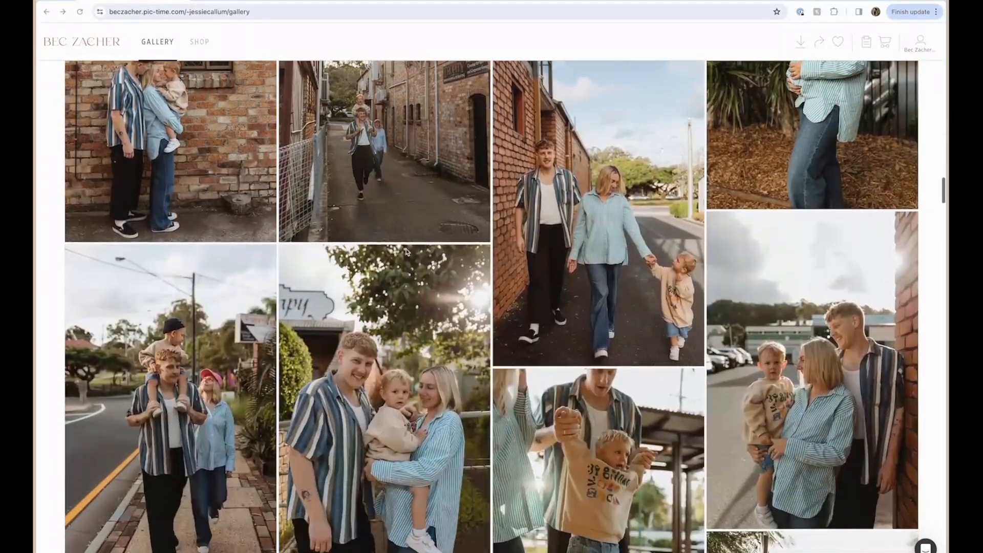
scroll(407, 252, up, 15)
scroll(407, 251, up, 15)
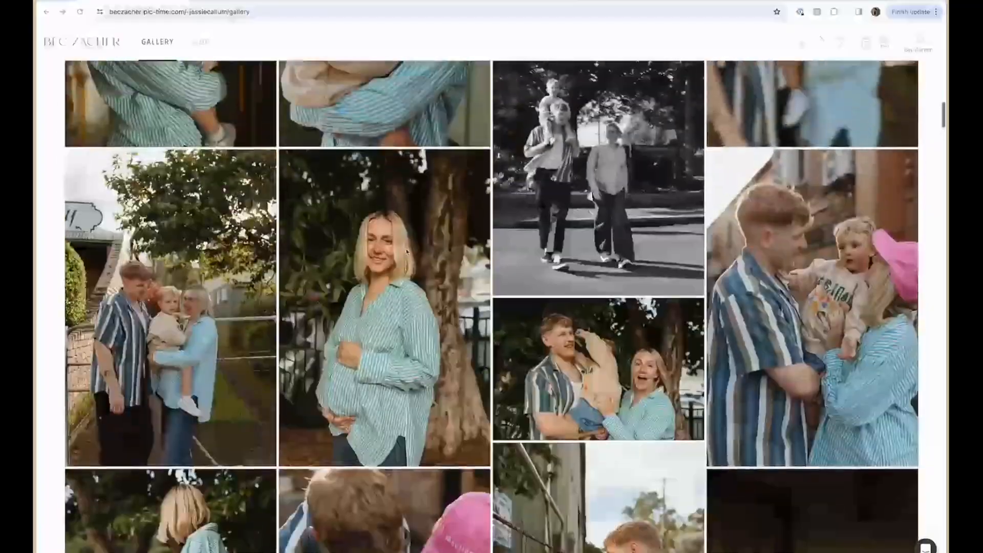
scroll(407, 252, up, 3)
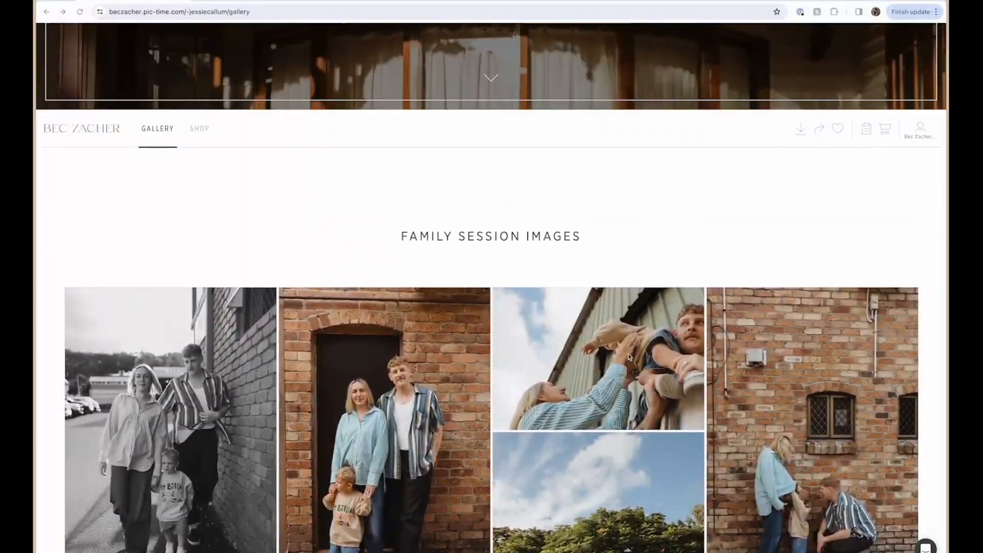
scroll(584, 324, up, 3)
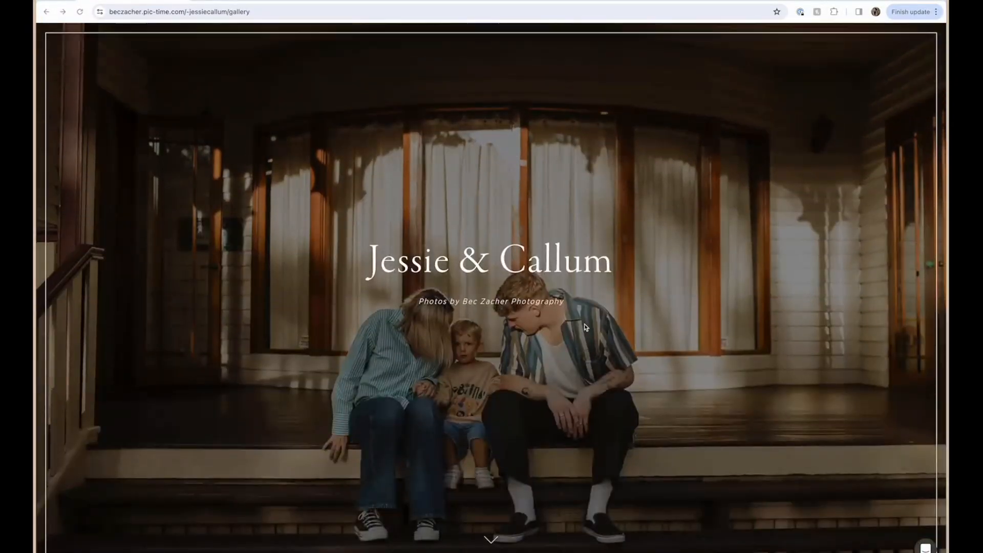
scroll(585, 324, down, 5)
scroll(585, 324, down, 10)
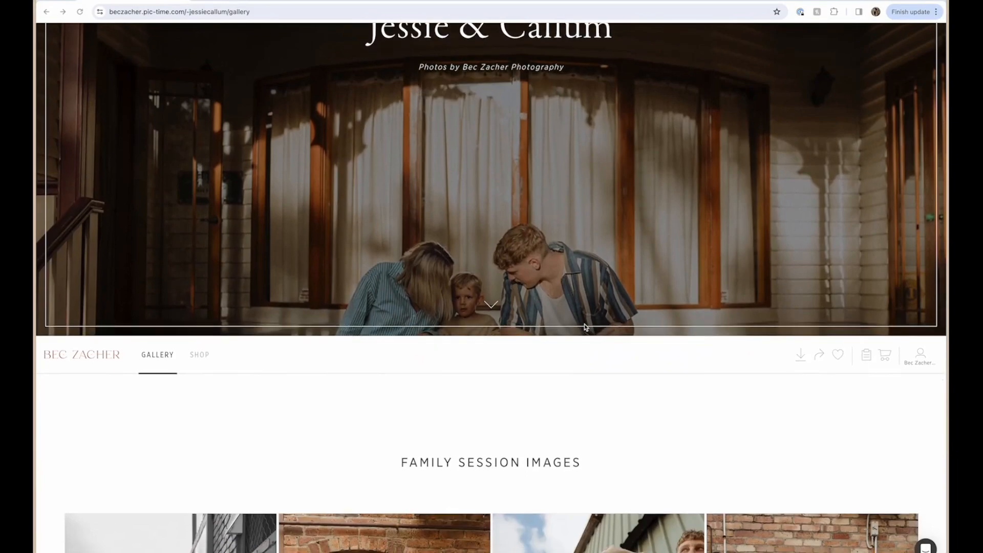
scroll(584, 325, down, 15)
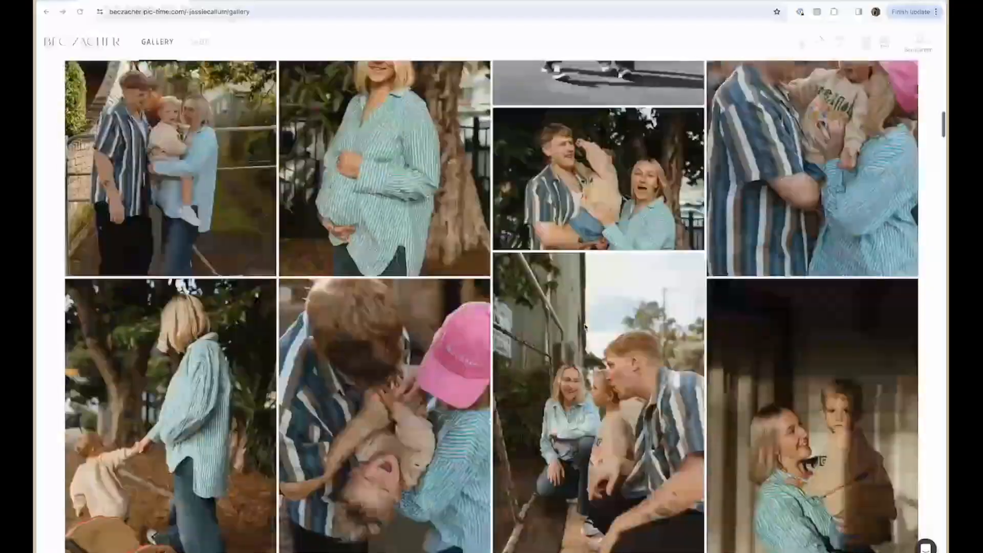
scroll(585, 327, down, 15)
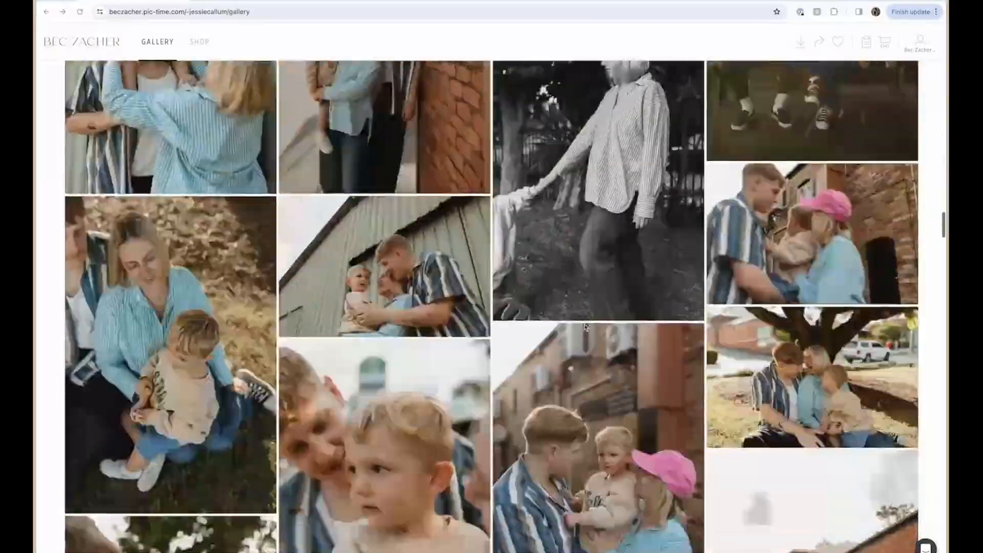
scroll(585, 326, down, 15)
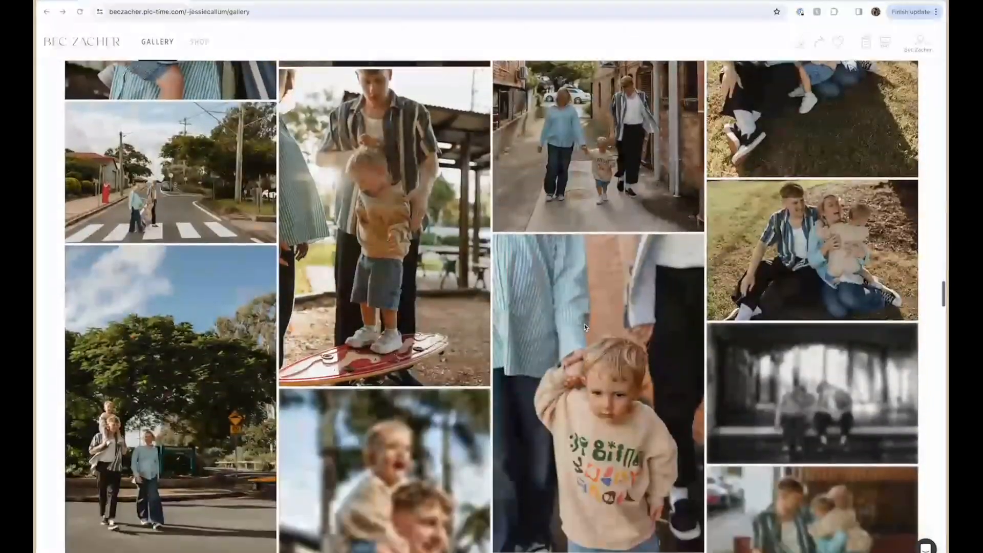
scroll(586, 327, down, 15)
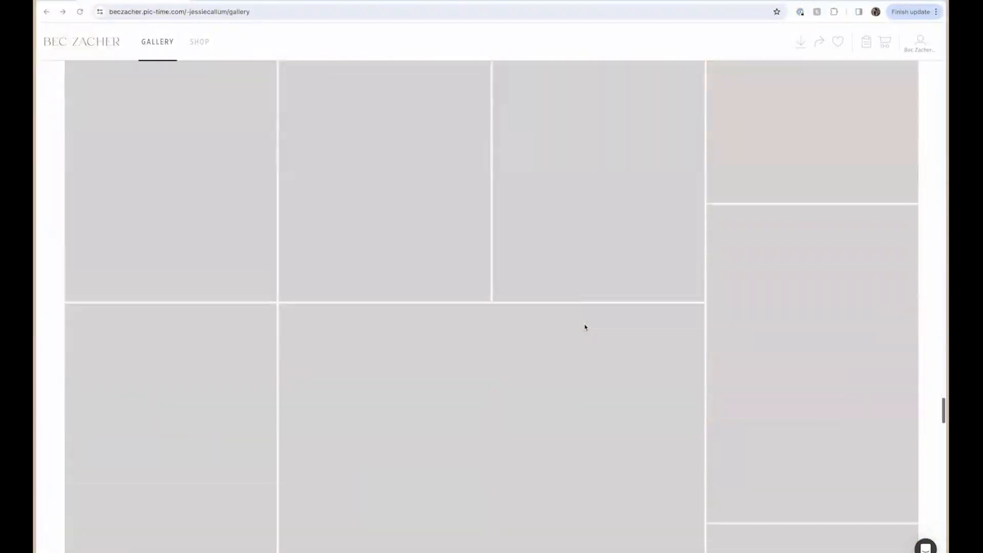
scroll(586, 326, up, 5)
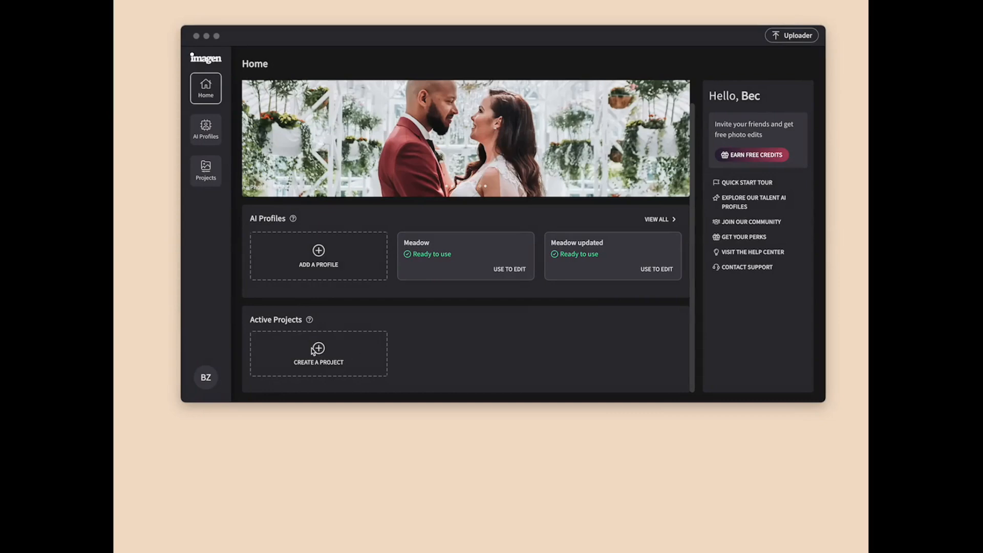
In Imagen, create an Edit project for Portraits photos and load the family session's 2024 Lightroom catalog.
click(314, 351)
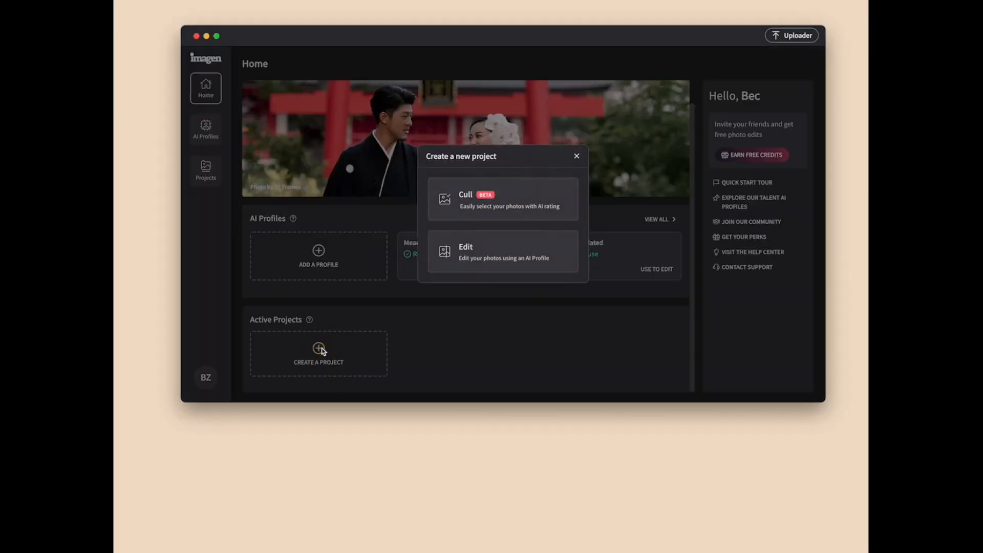
click(476, 256)
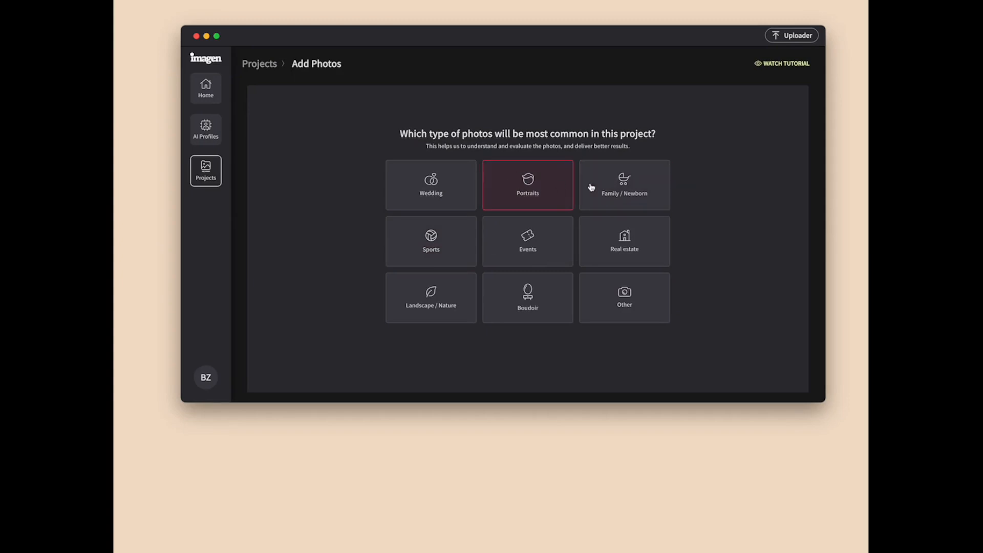
click(529, 186)
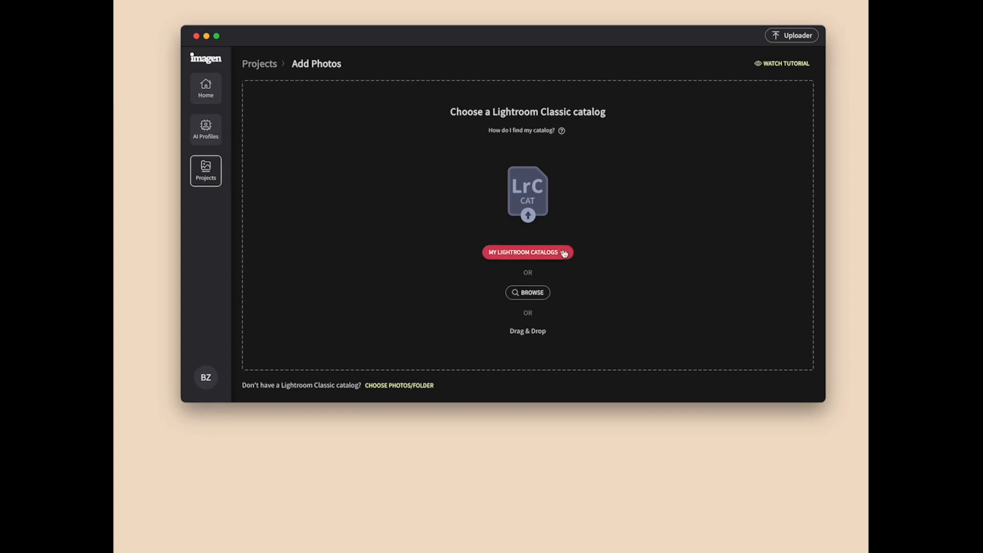
click(564, 253)
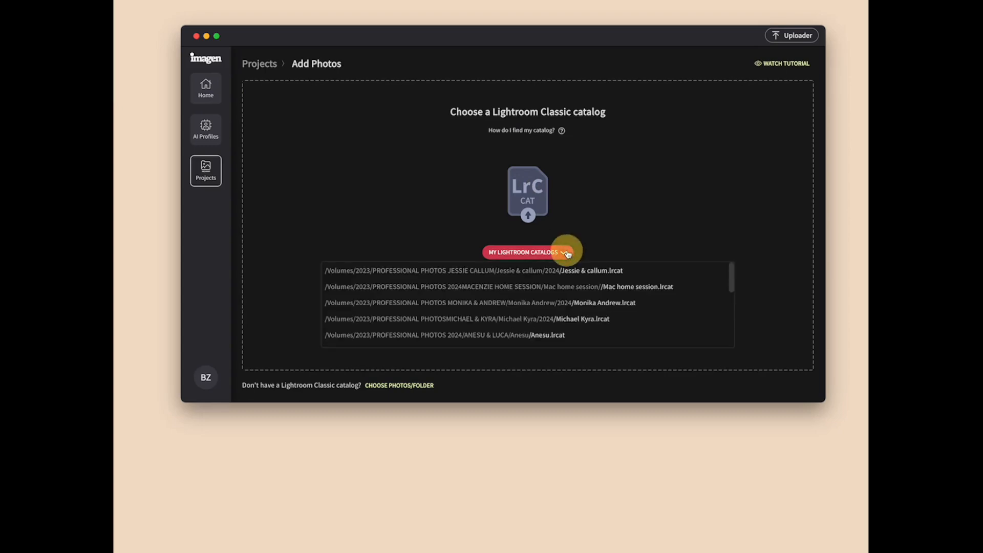
click(557, 274)
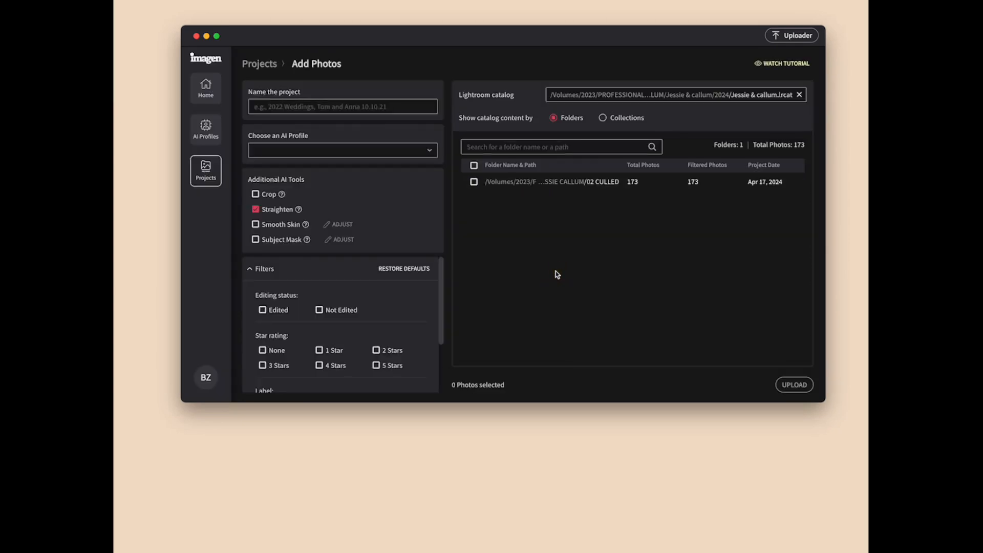
Name the project with the clients' first names and assign the "Meadow updated" AI profile.
click(299, 109)
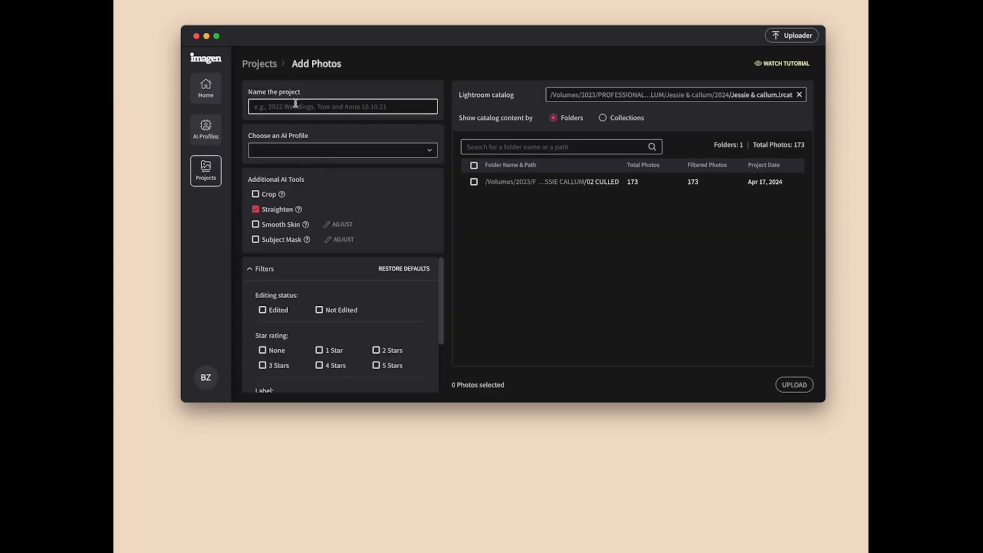
text(J)
key(Caps_Lock)
text(ESSIE CALLUM)
click(301, 149)
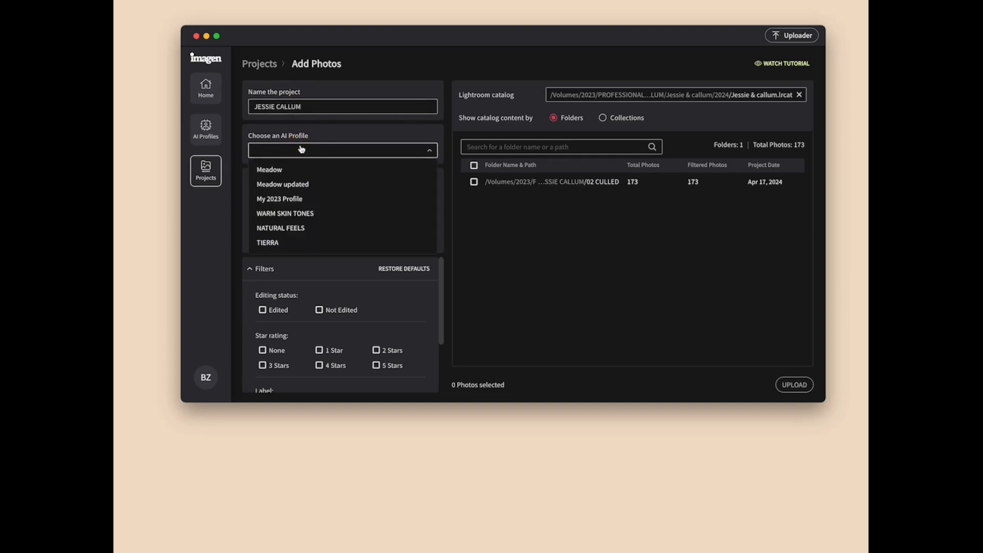
click(282, 185)
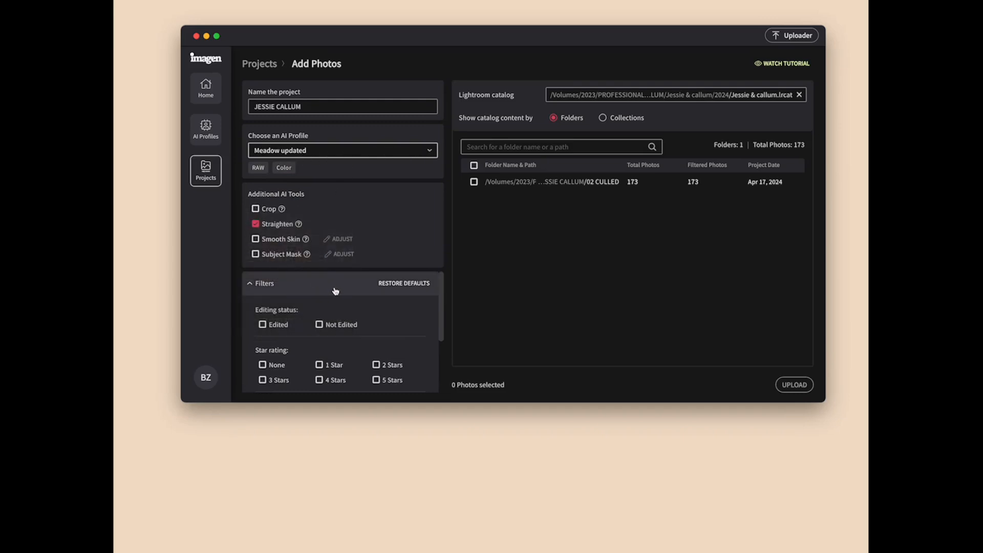
Filter the catalog's photos by flag so that only Flagged ones are included.
scroll(335, 291, down, 3)
scroll(333, 290, up, 3)
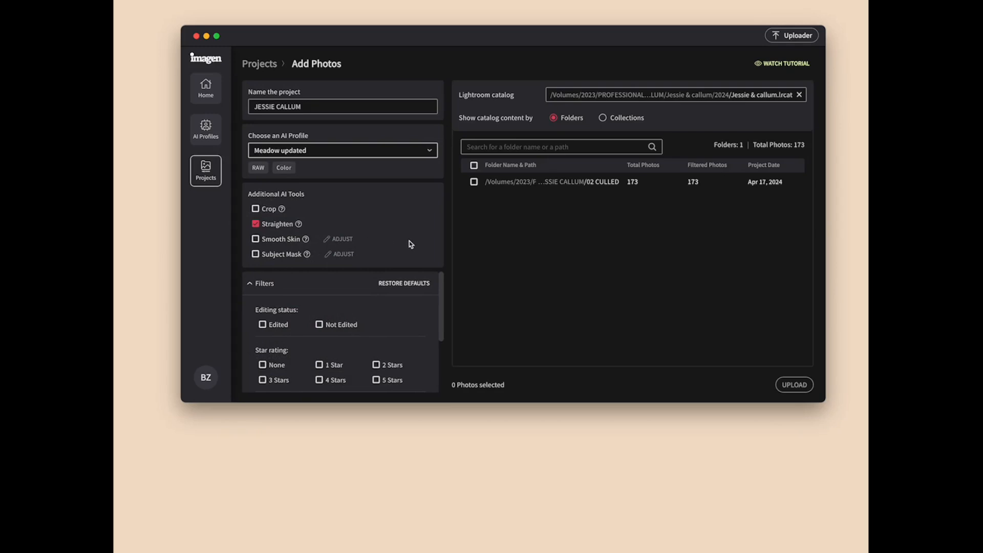
scroll(405, 304, down, 1)
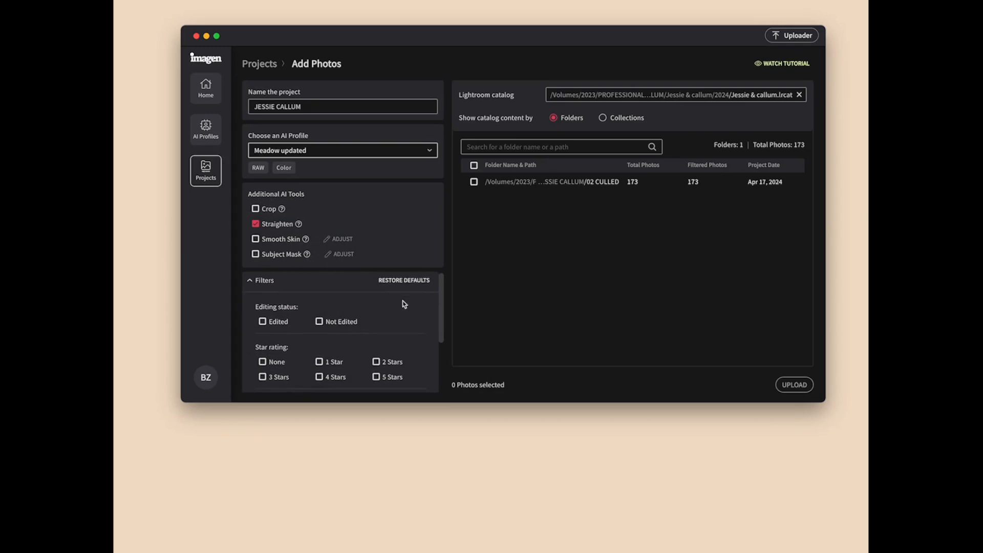
scroll(405, 304, down, 3)
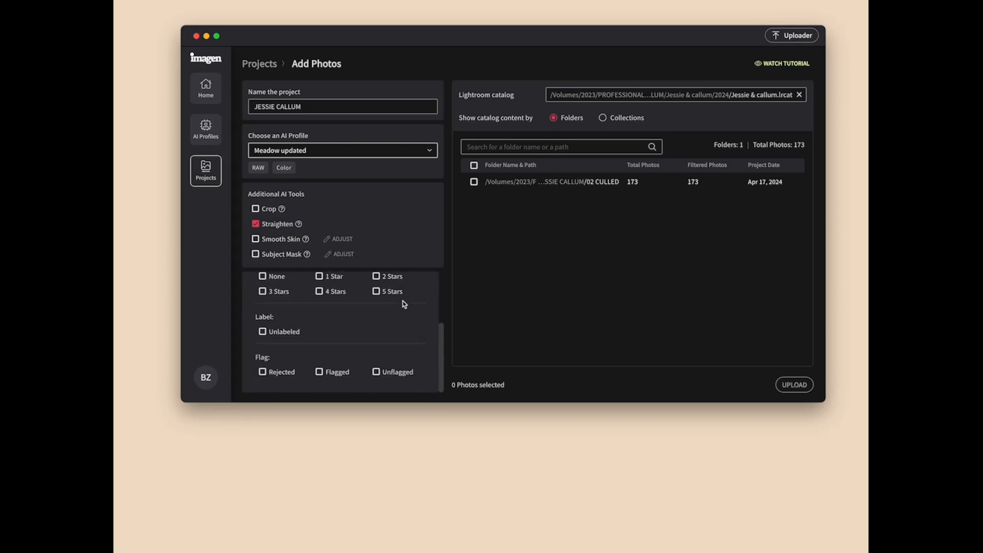
click(320, 374)
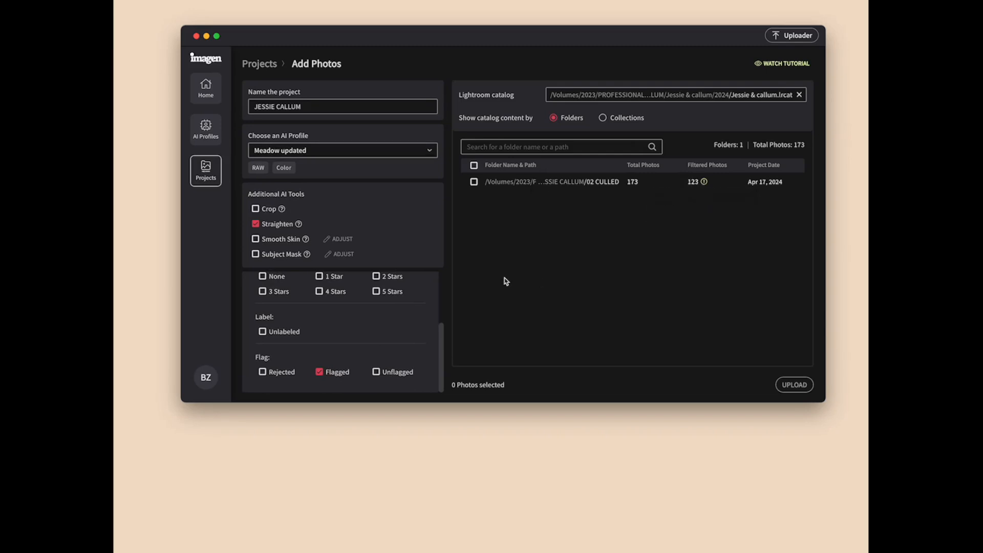
scroll(306, 328, up, 3)
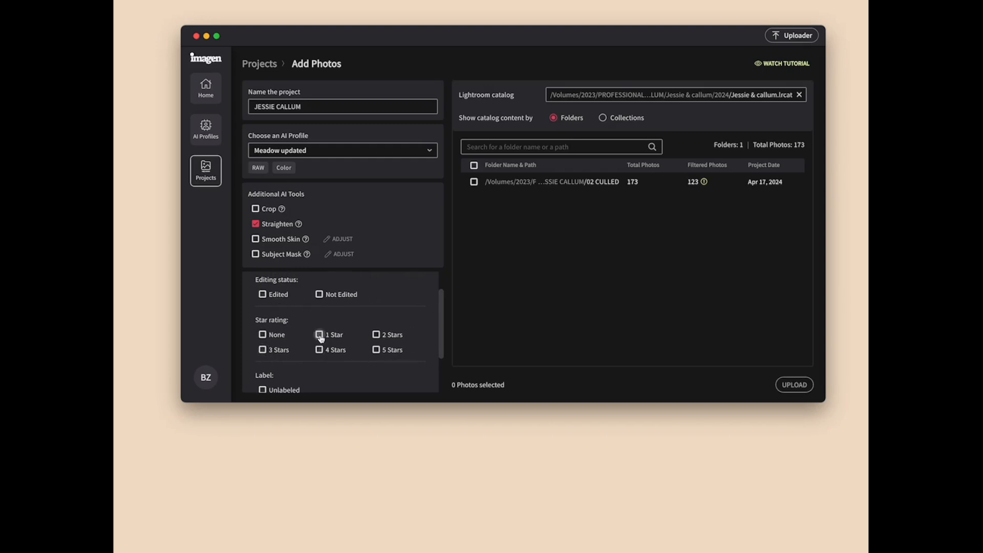
scroll(385, 337, down, 3)
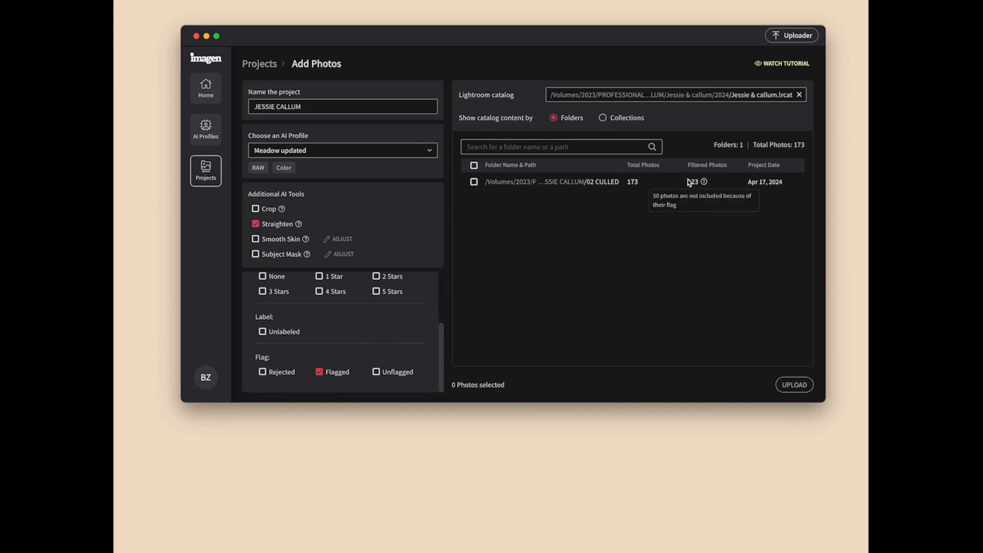
Select the 02 CULLED folder and upload its filtered photos for editing.
click(473, 182)
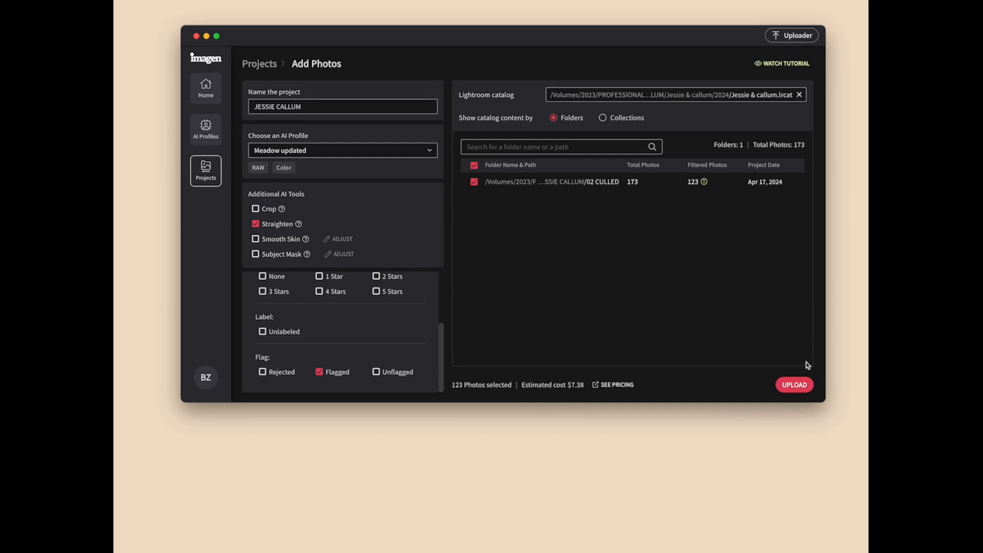
click(795, 386)
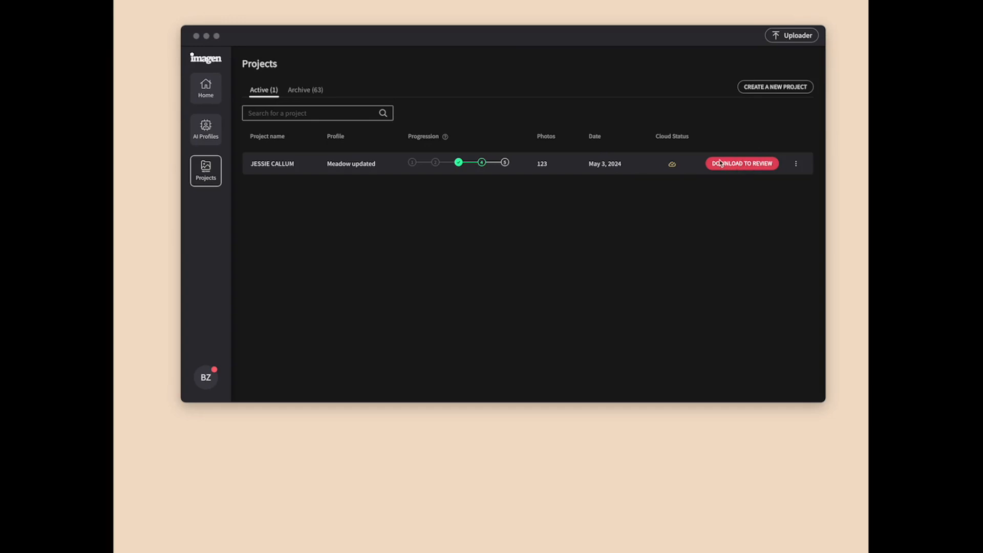
Download the finished project's edits into its Lightroom catalog for review.
click(743, 168)
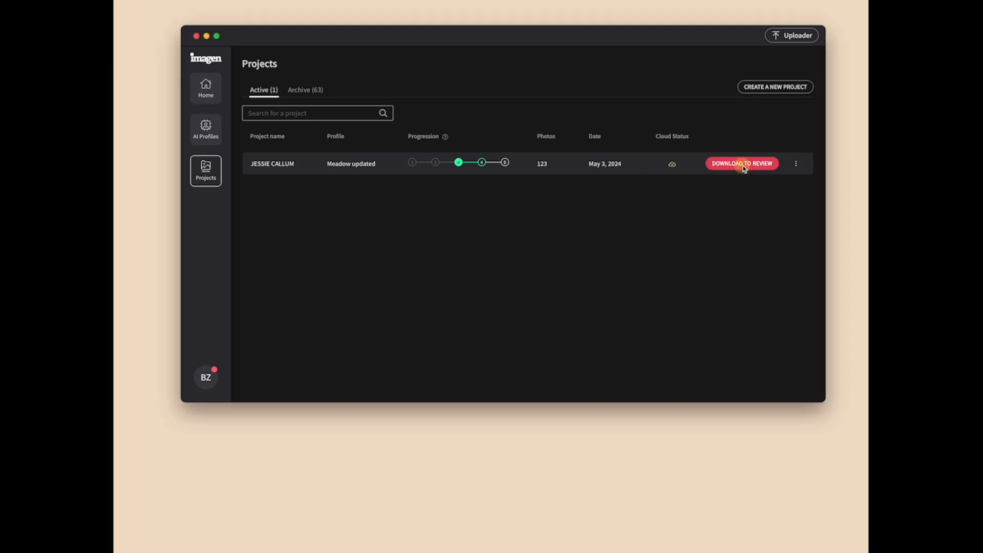
click(729, 164)
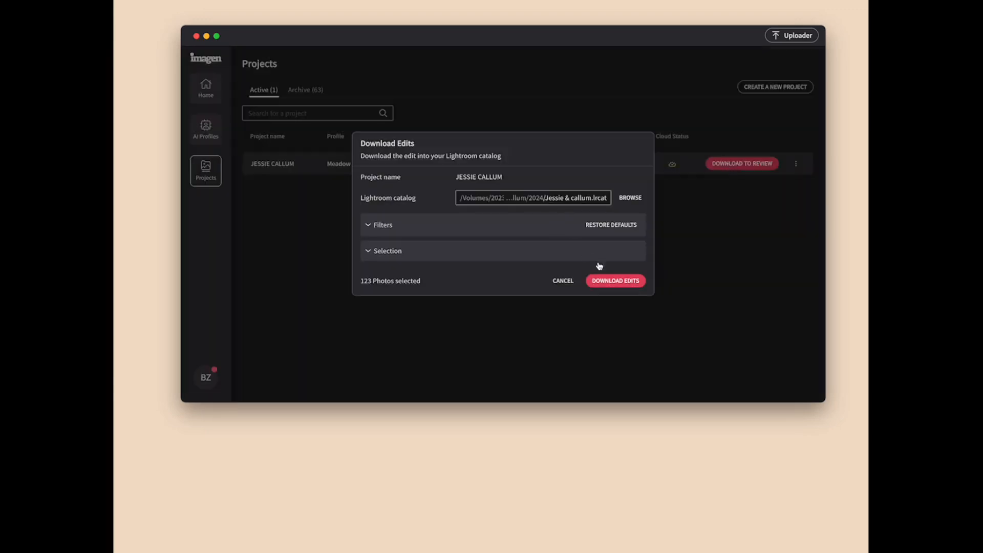
click(617, 281)
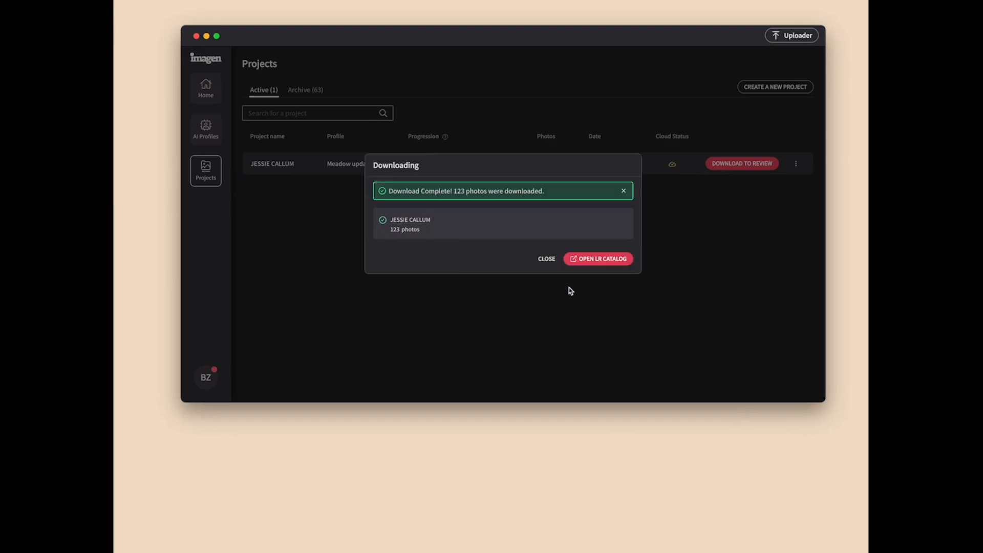
Open the downloaded project's Lightroom catalog and look through the edited photos in the Library grid.
click(590, 262)
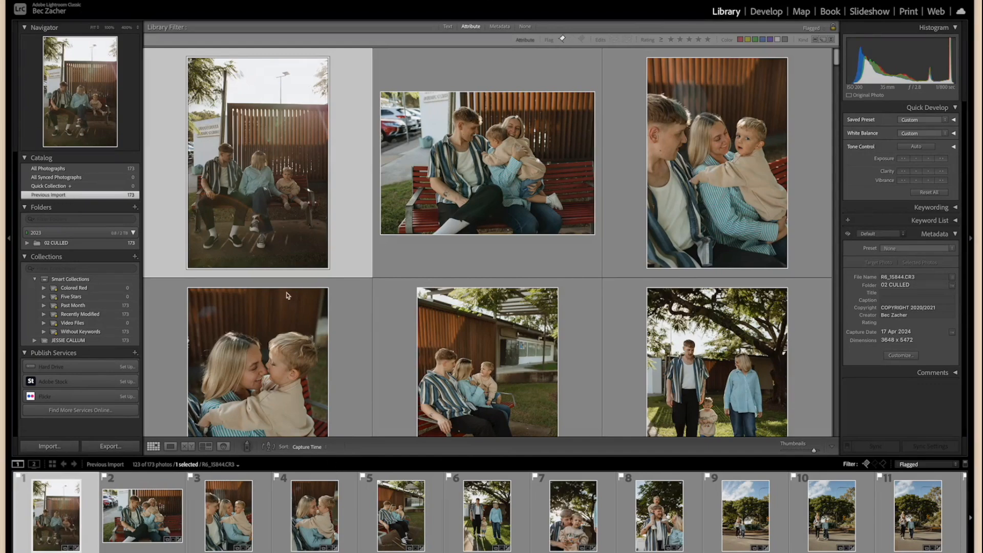
scroll(530, 289, down, 10)
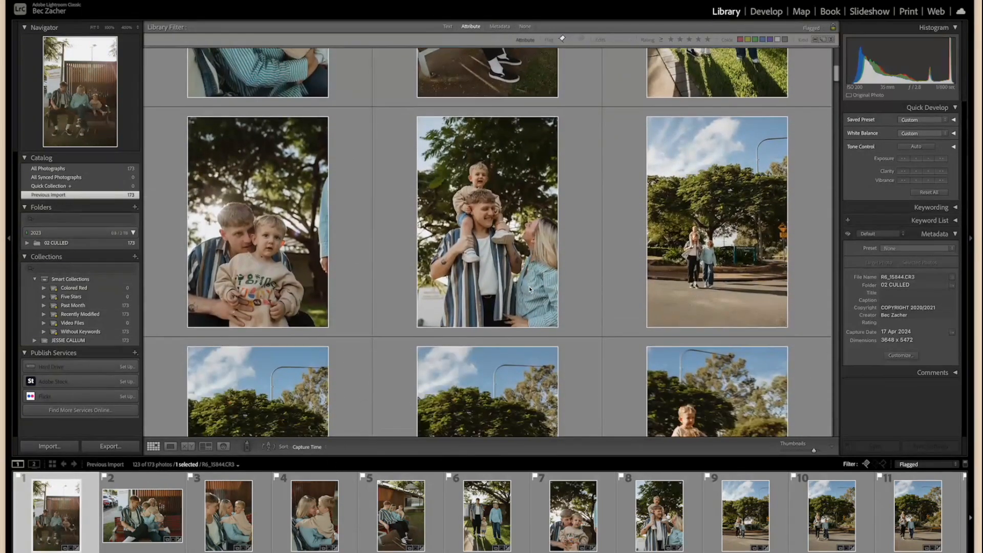
scroll(529, 288, down, 15)
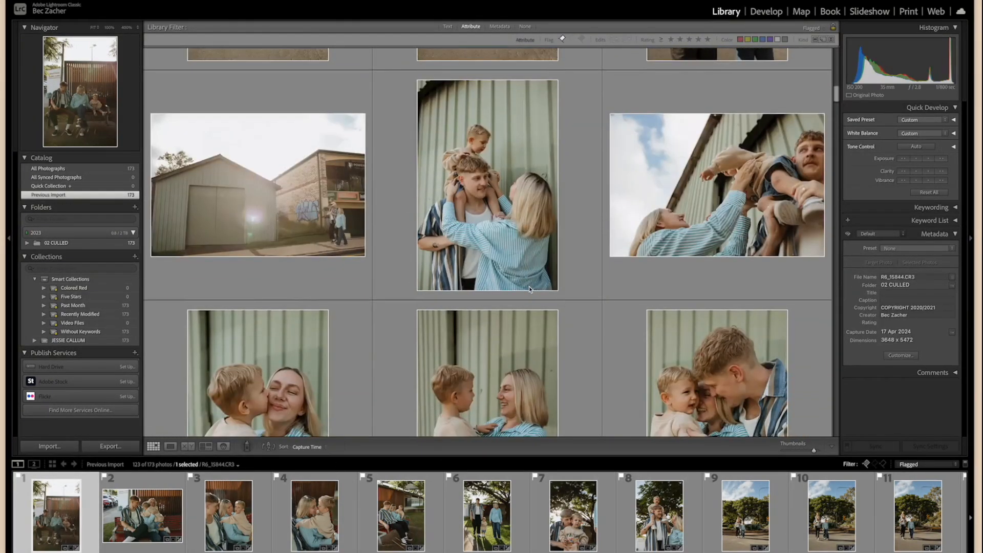
scroll(530, 289, down, 15)
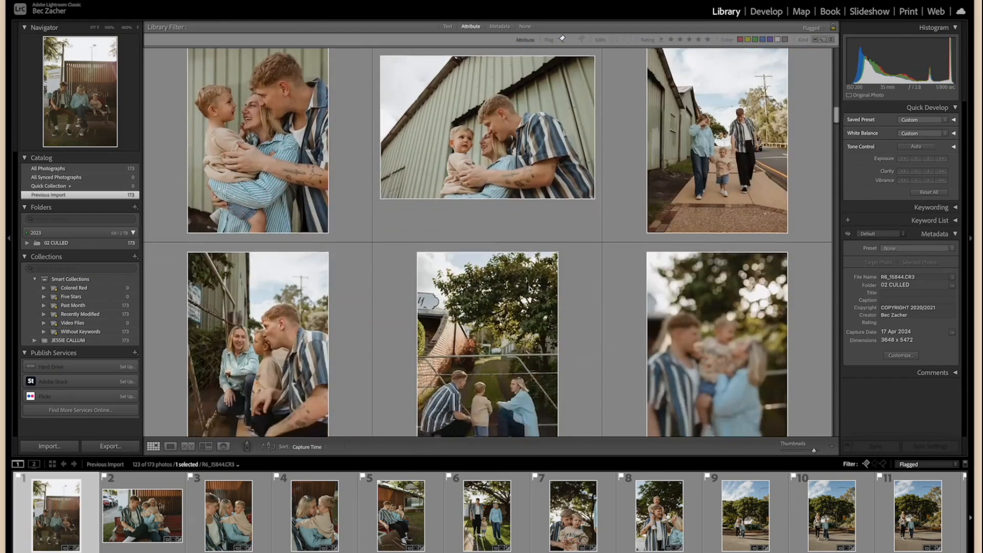
scroll(530, 290, down, 10)
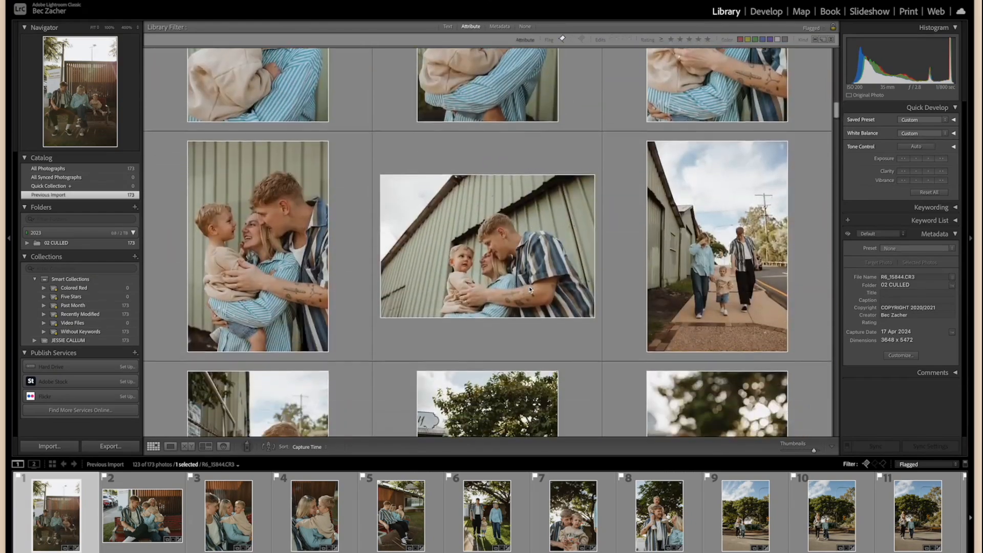
scroll(530, 290, down, 12)
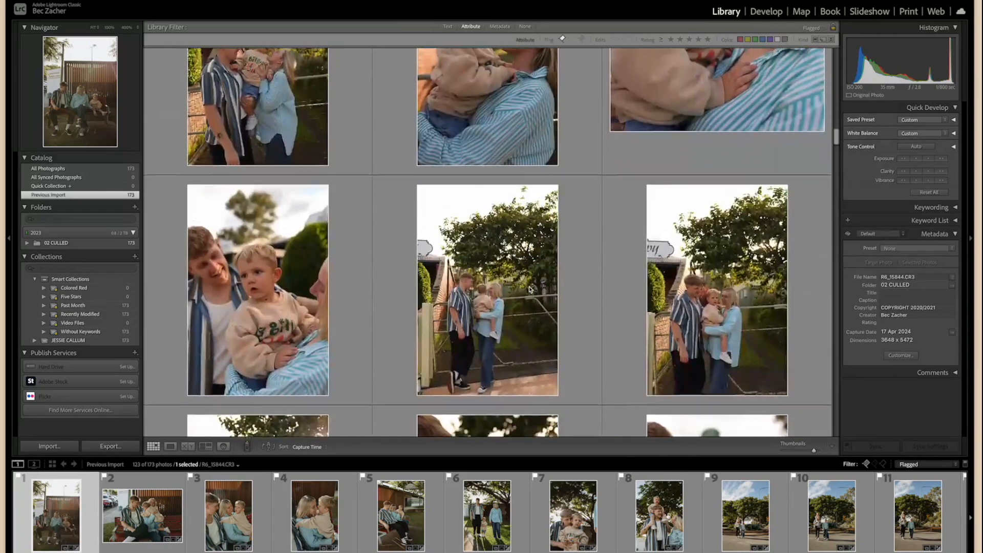
scroll(465, 170, down, 10)
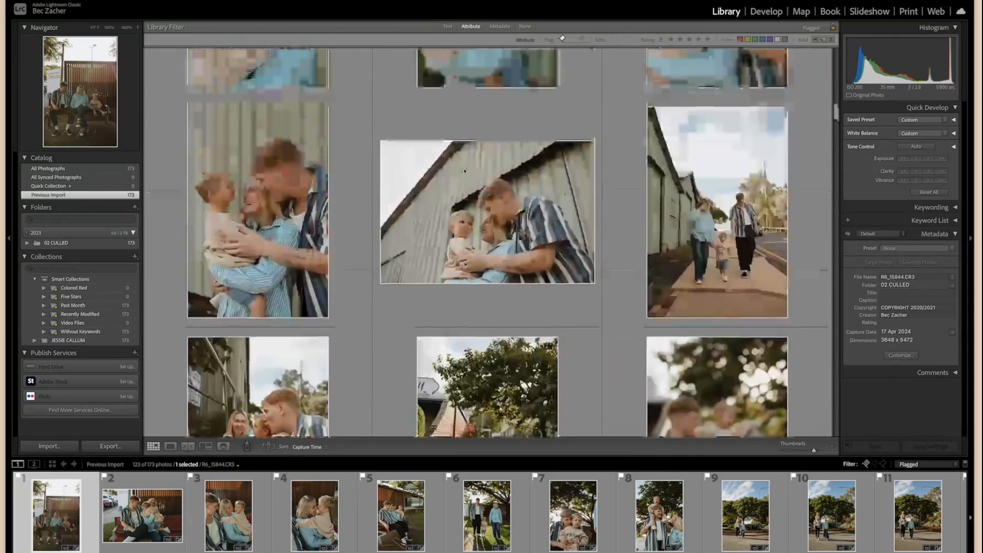
scroll(464, 170, up, 12)
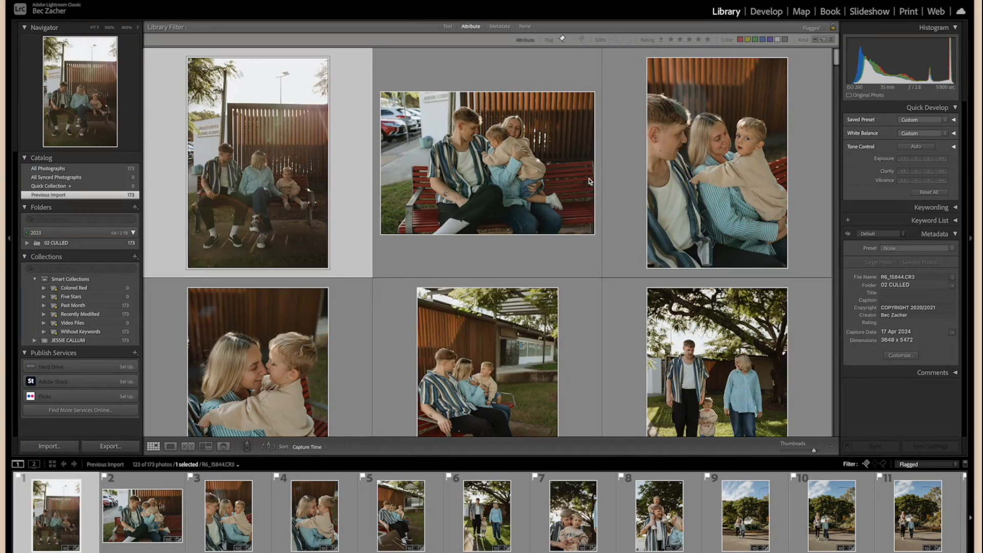
scroll(567, 359, down, 2)
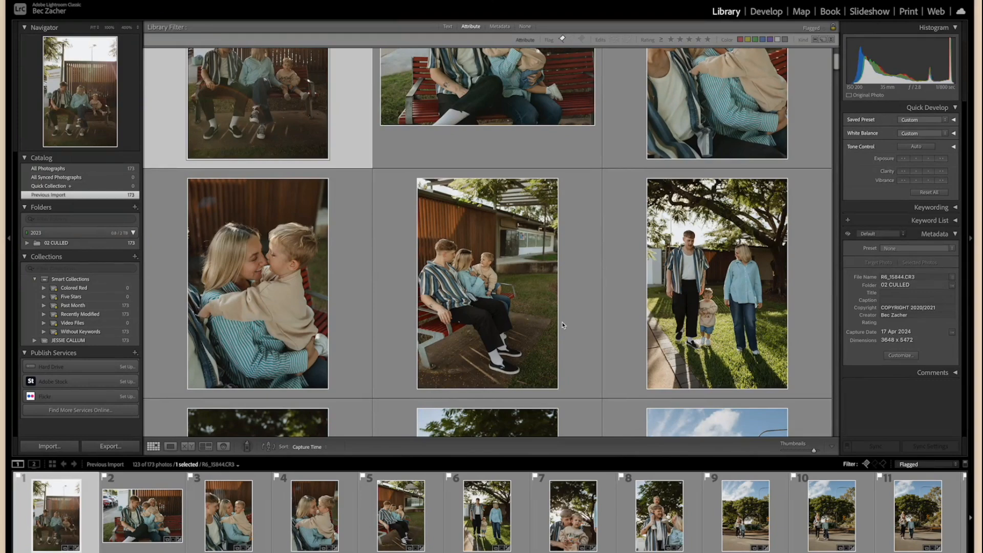
scroll(563, 325, down, 2)
scroll(563, 325, down, 3)
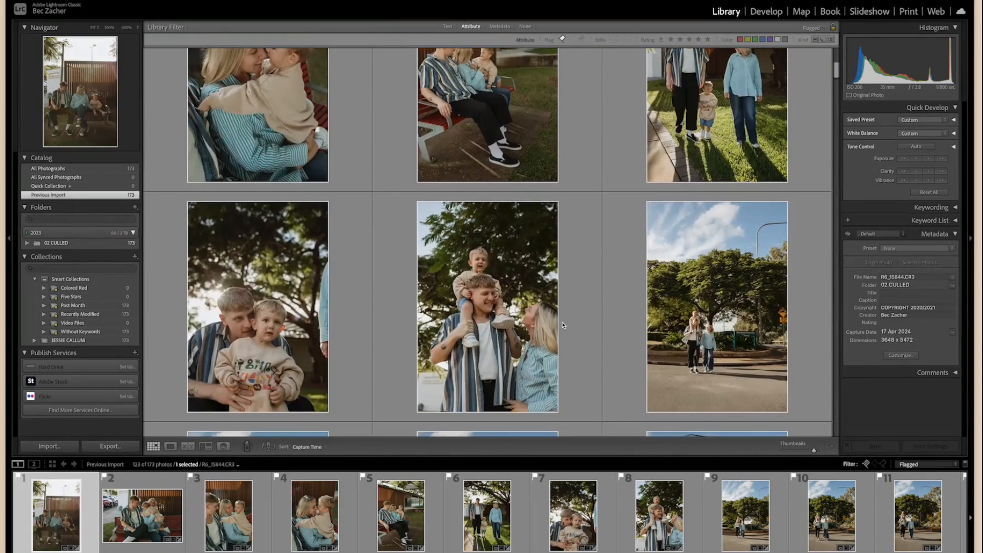
scroll(374, 296, up, 7)
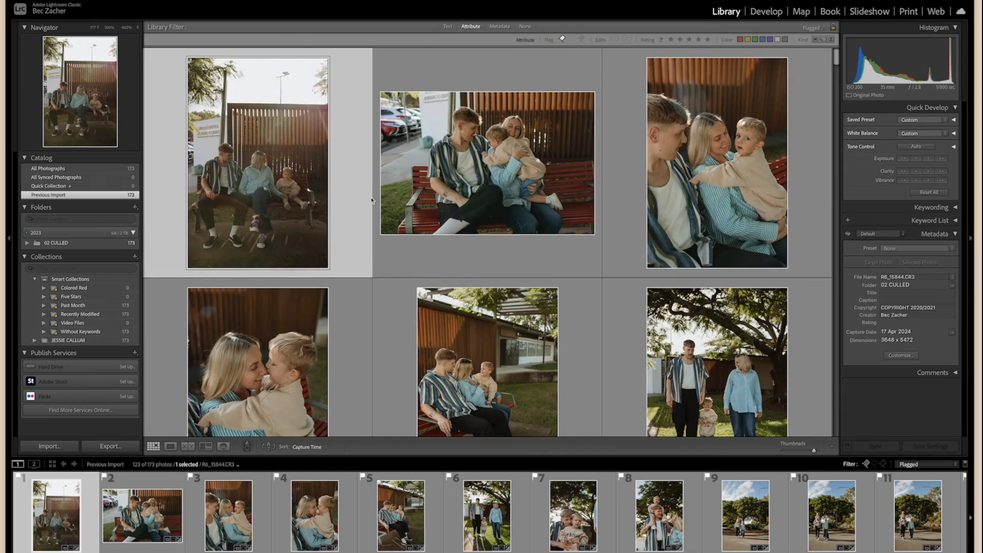
Switch to the Develop module and inspect the edits on photos 10 and 15 one at a time.
click(767, 11)
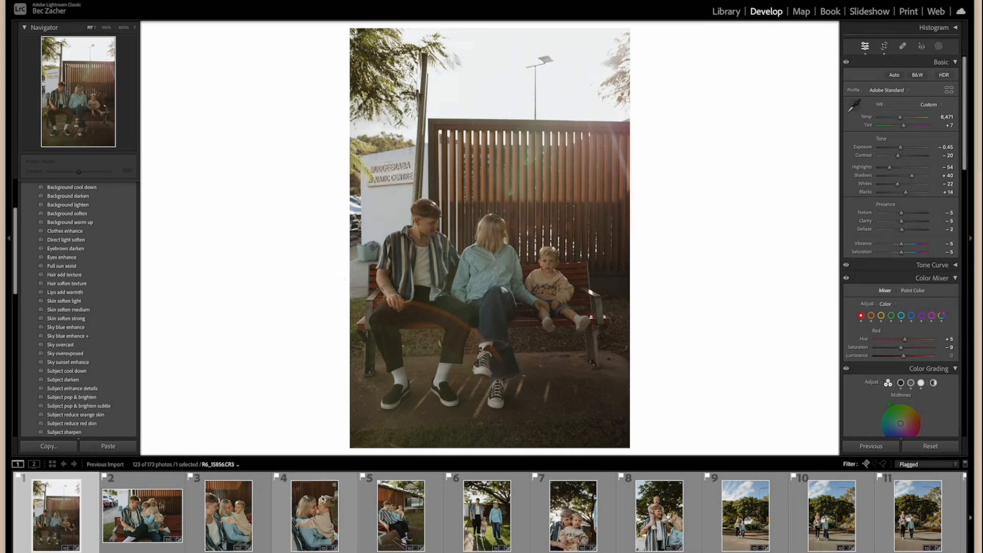
scroll(447, 524, down, 3)
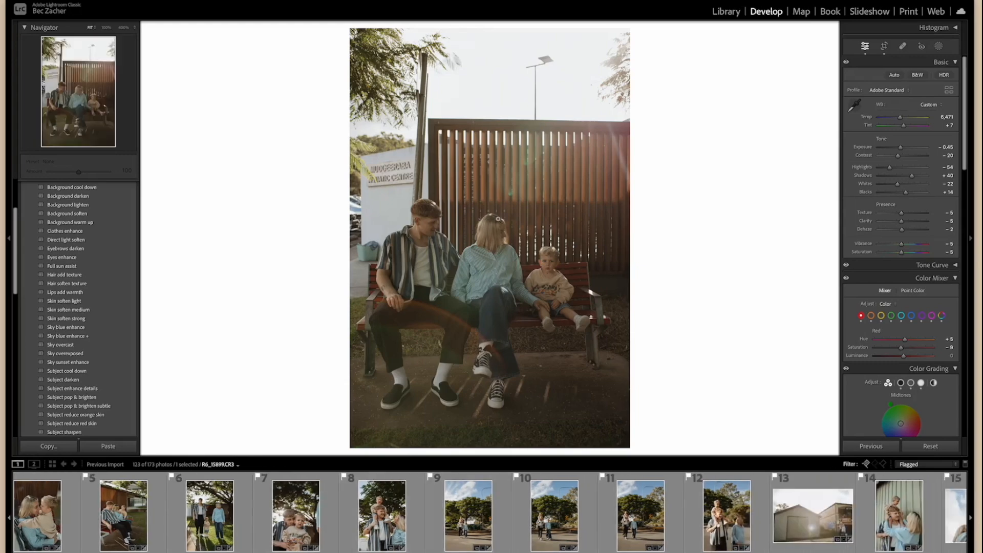
click(564, 523)
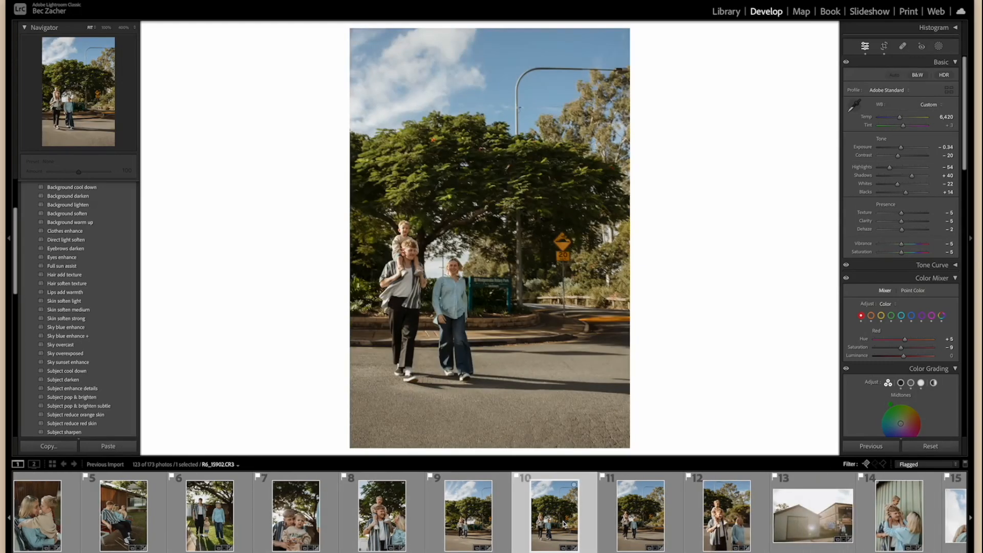
scroll(565, 523, down, 4)
click(562, 525)
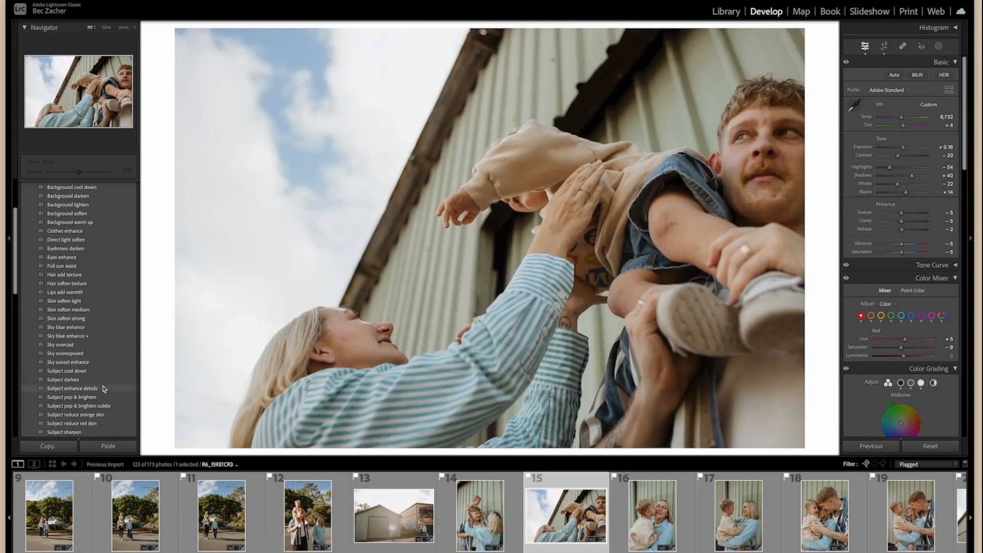
Apply the "Subject pop & brighten subtle" preset from SK LUMI AI TOOLS to photo 8, the boy on his father's shoulders.
click(78, 318)
scroll(77, 215, up, 5)
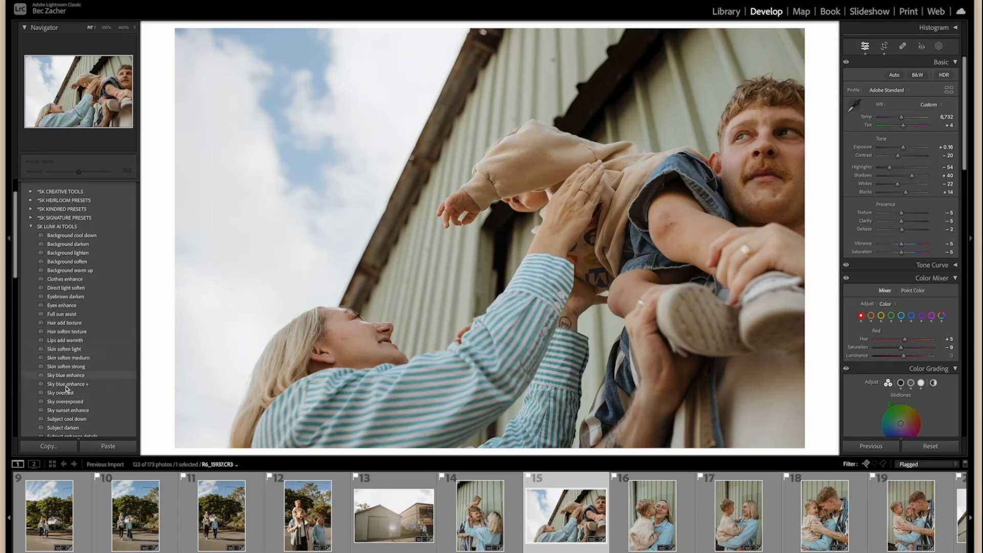
scroll(423, 518, up, 3)
scroll(423, 519, up, 4)
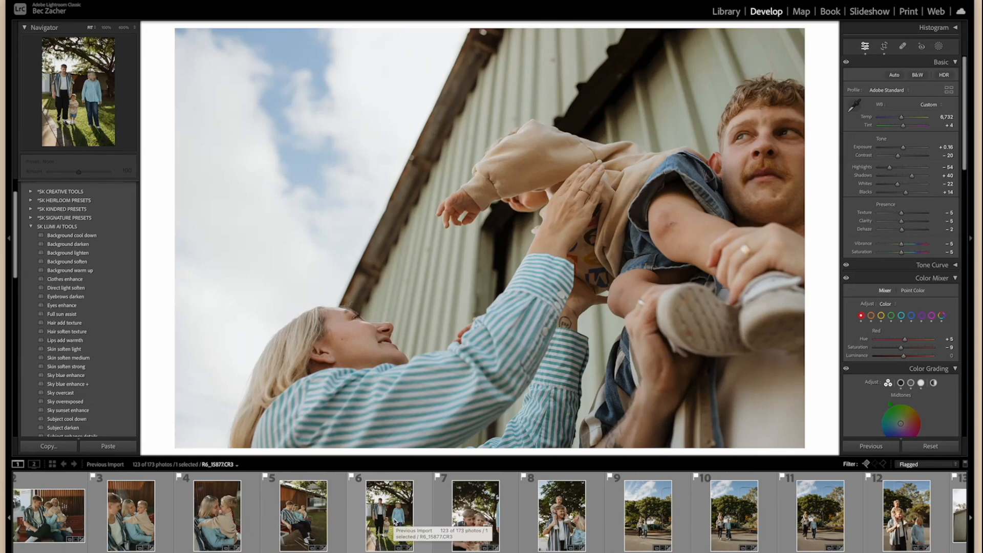
click(562, 514)
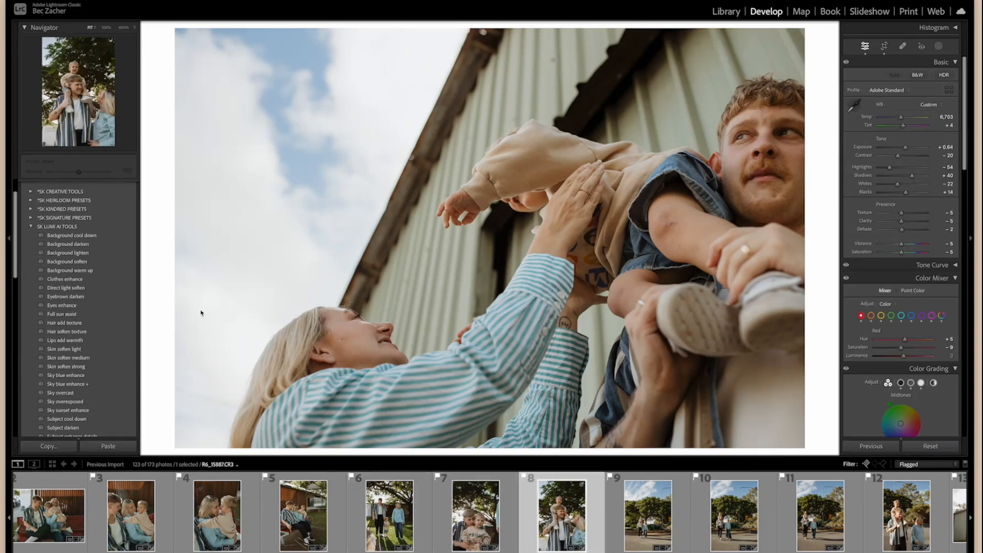
scroll(76, 338, down, 6)
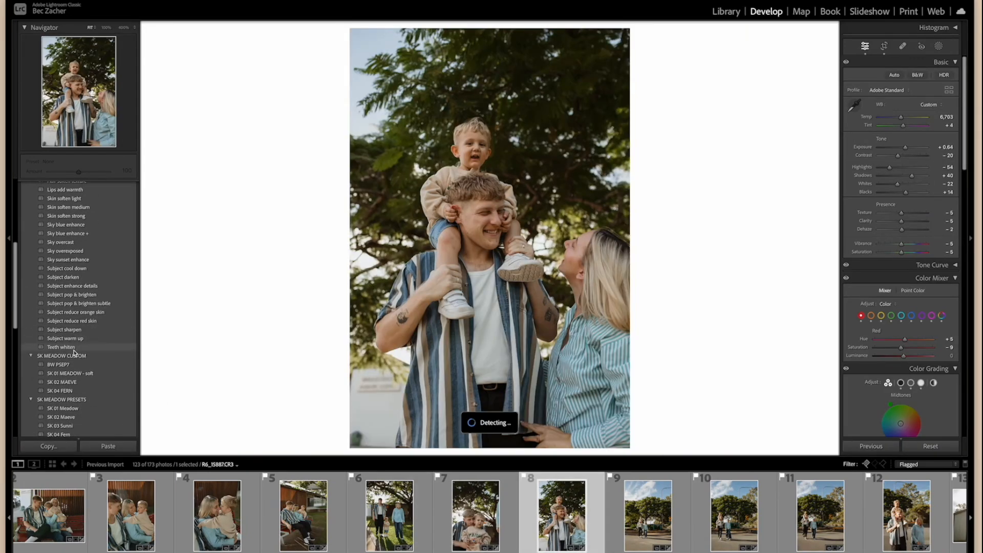
click(66, 305)
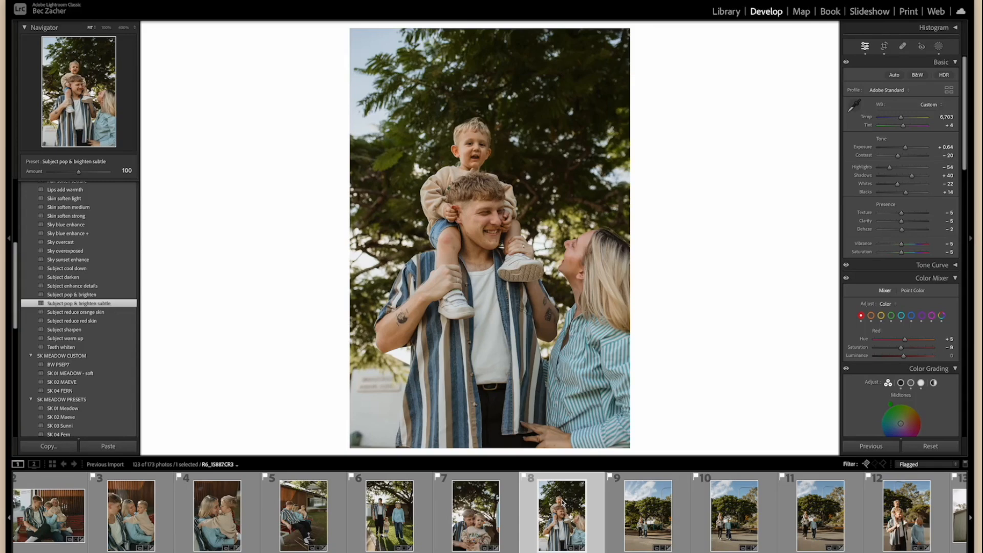
Select photos 8 through 25 and synchronize only the "Subject pop & brighten subtle" mask from photo 8 to them.
scroll(563, 503, down, 1)
scroll(562, 503, down, 10)
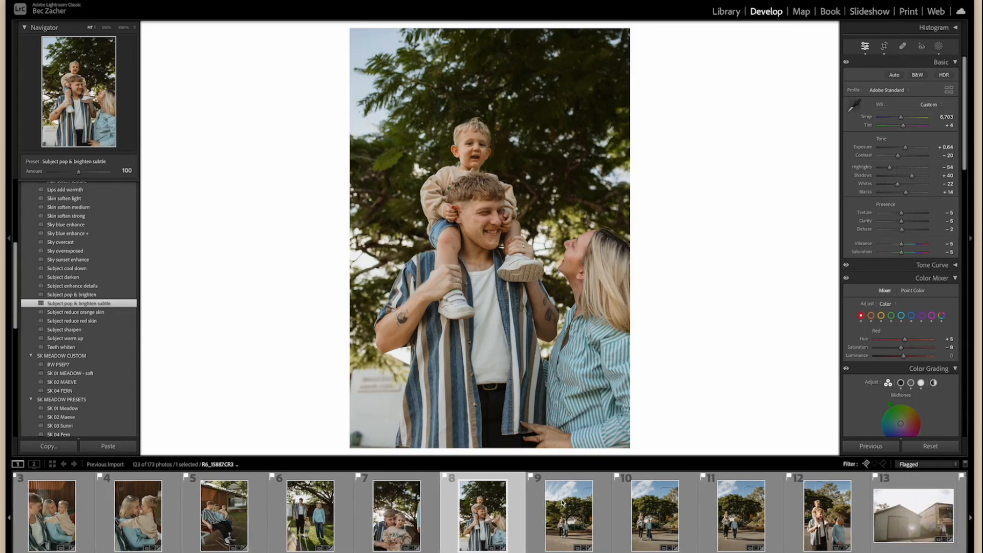
shift+click(508, 508)
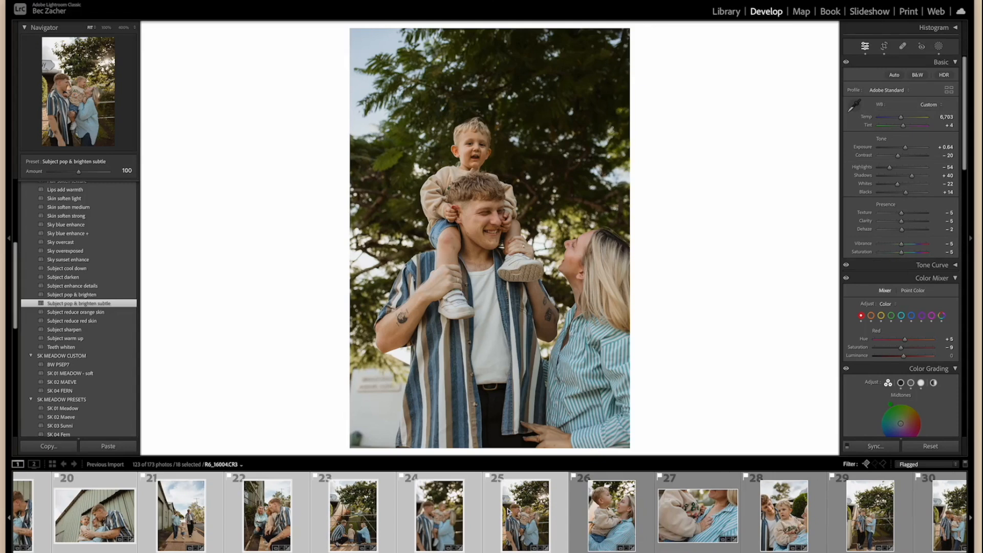
click(875, 446)
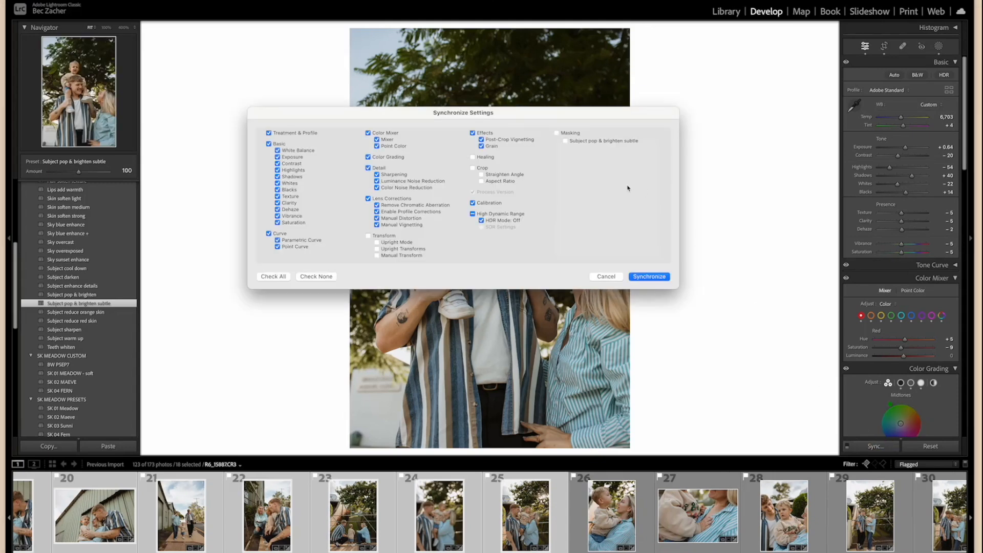
click(315, 276)
click(584, 141)
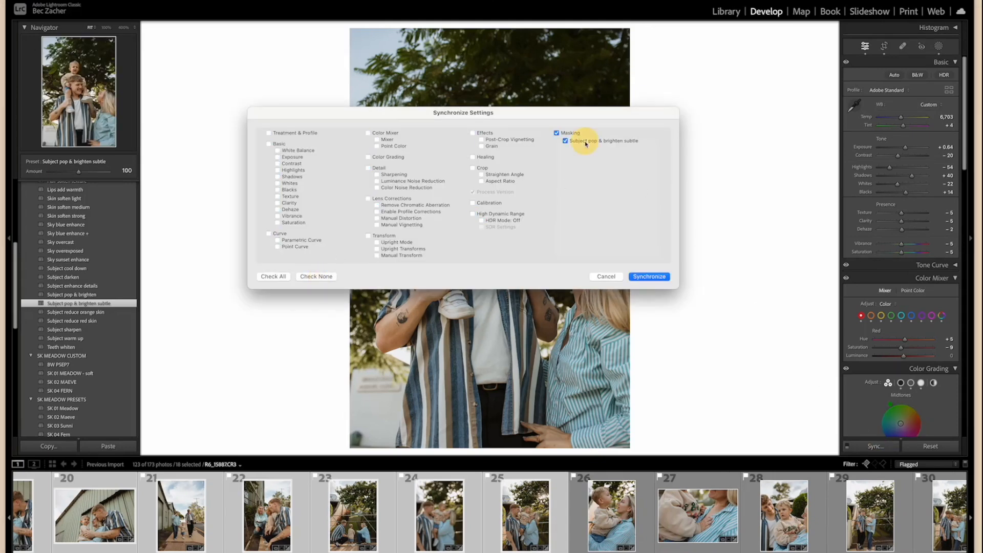
click(649, 277)
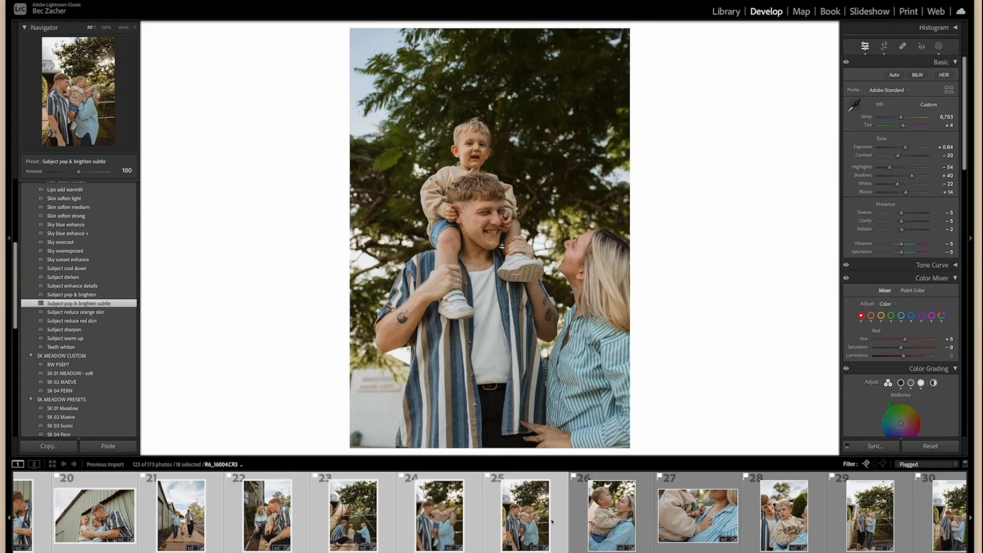
Review the session's photos in the filmstrip and Library grid, and return to photo 8 in Develop.
scroll(604, 523, down, 8)
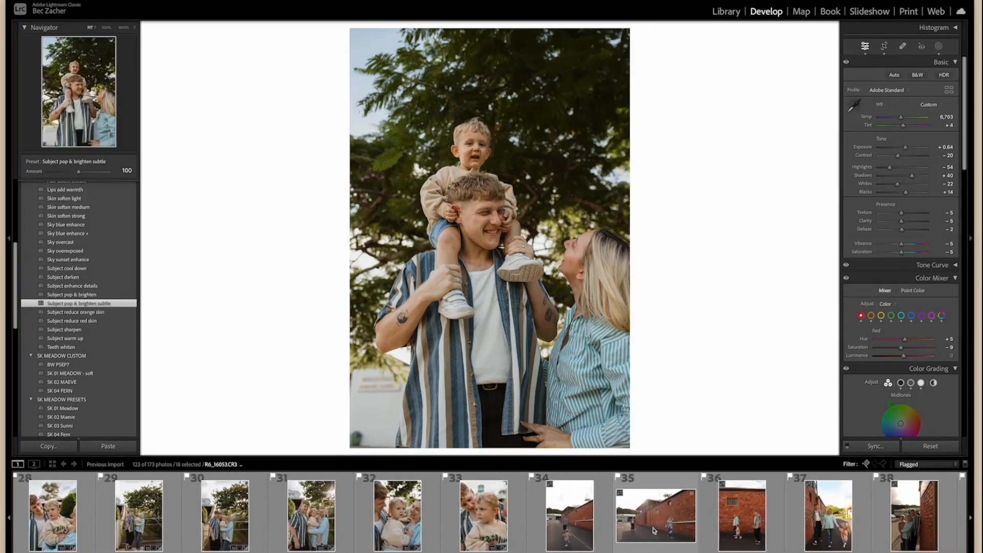
scroll(661, 528, down, 8)
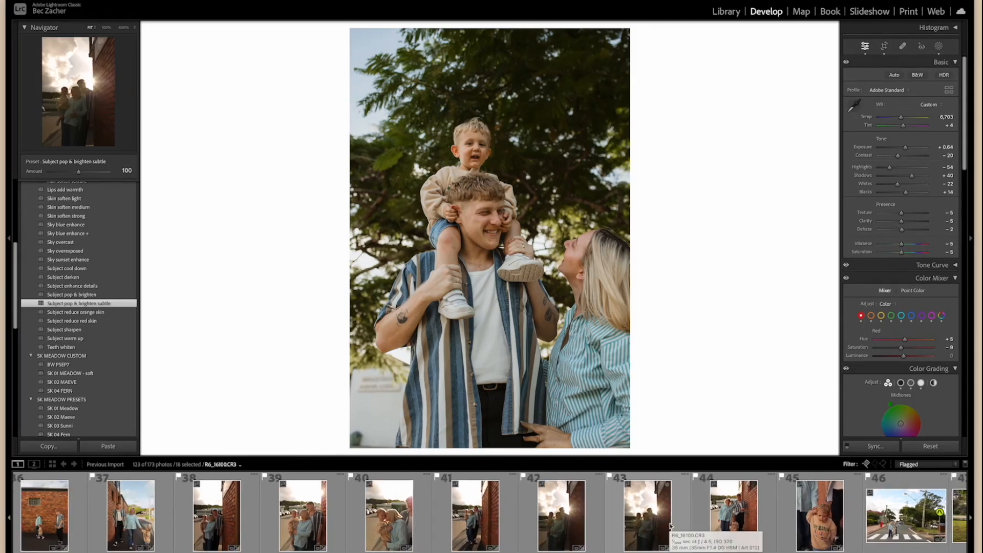
scroll(643, 512, down, 6)
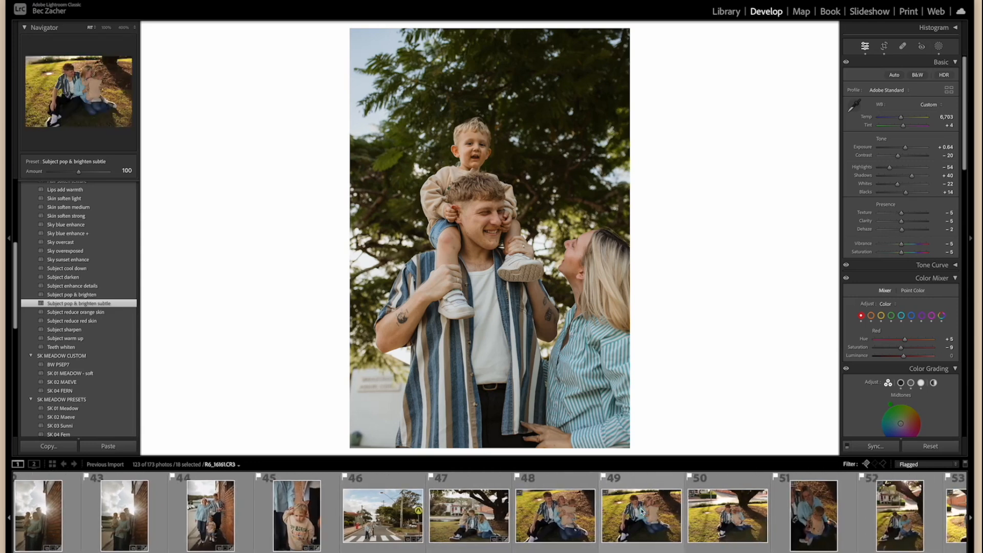
scroll(642, 512, down, 3)
scroll(642, 512, down, 1)
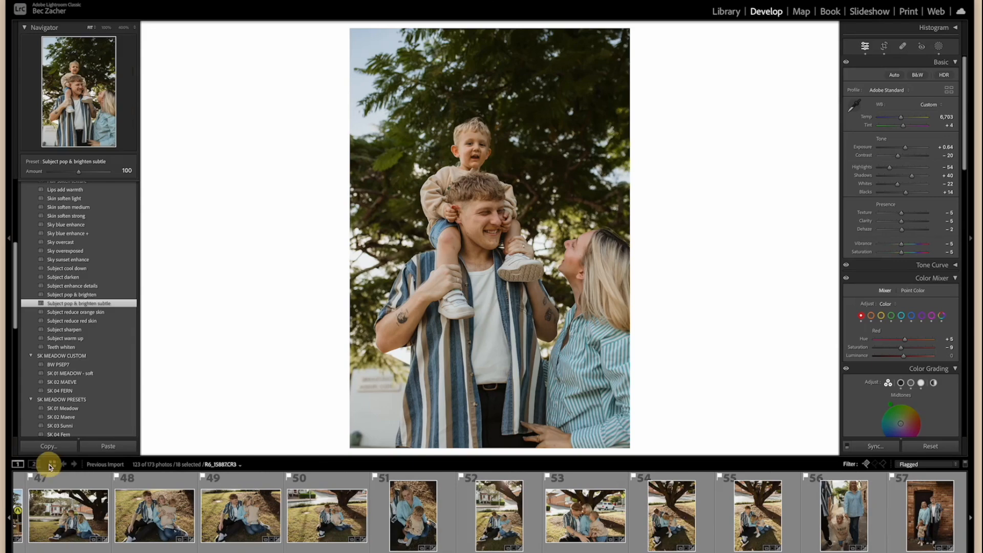
click(51, 463)
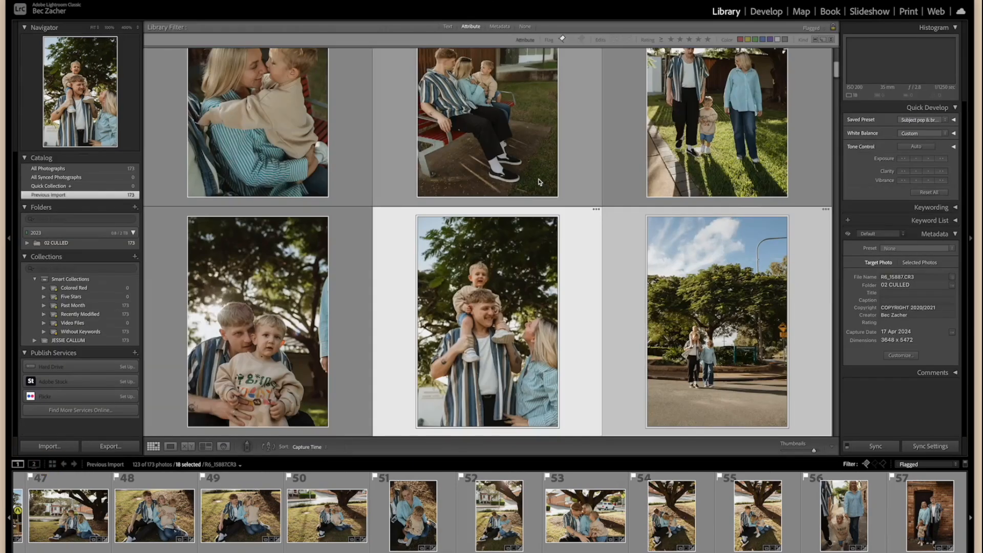
scroll(542, 297, down, 10)
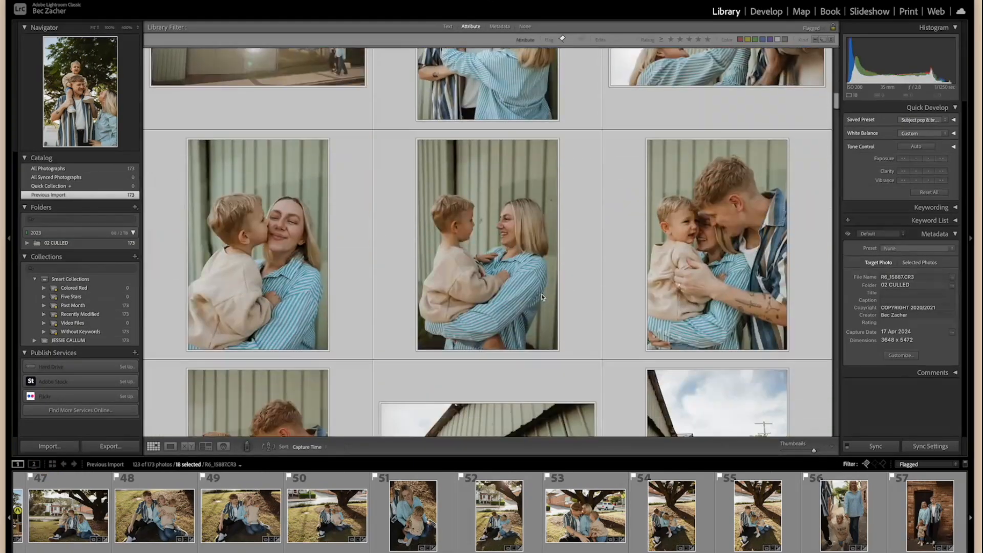
scroll(542, 297, down, 8)
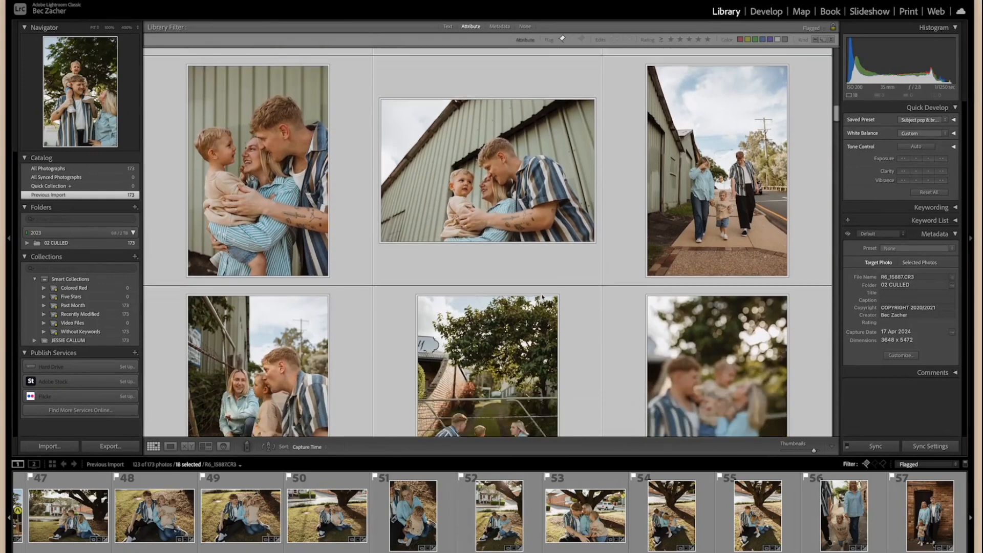
scroll(543, 297, down, 6)
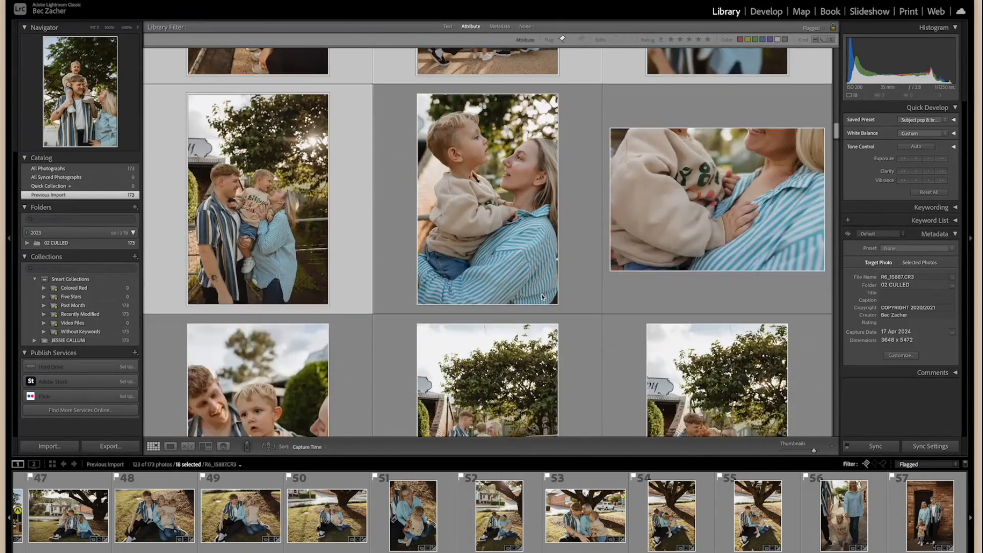
scroll(542, 297, down, 5)
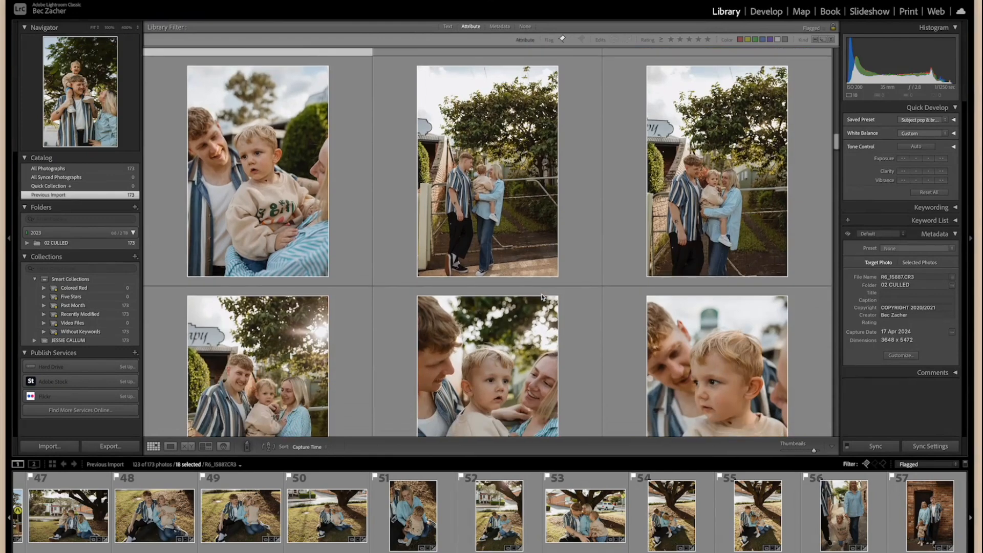
click(767, 11)
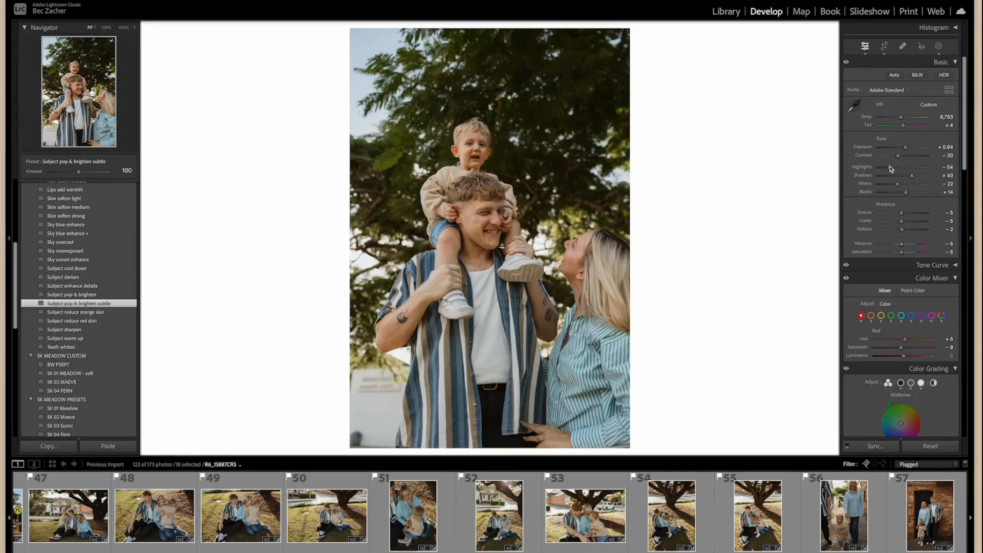
Inspect the edits on a selection of photos between 51 and 83 one at a time in the Develop module.
click(425, 529)
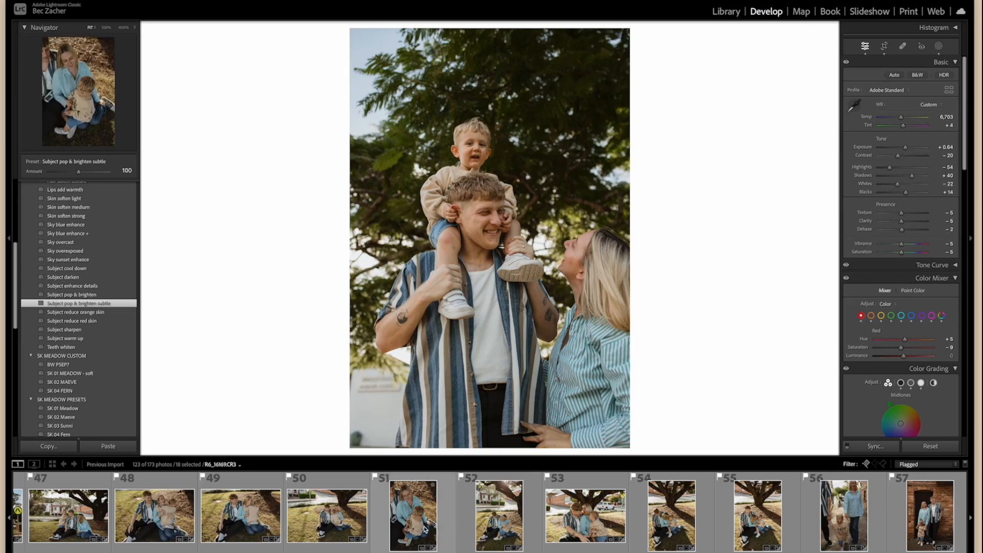
click(507, 527)
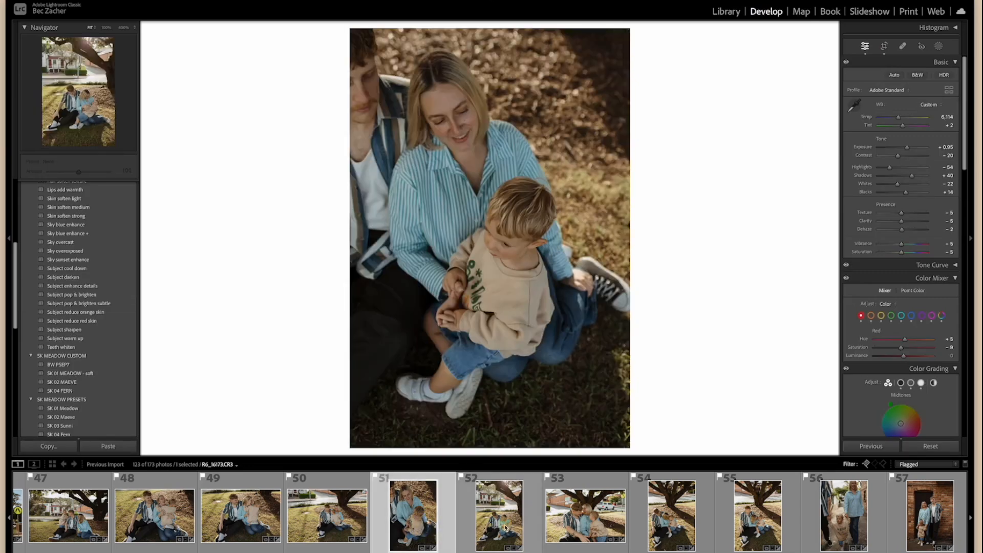
click(698, 511)
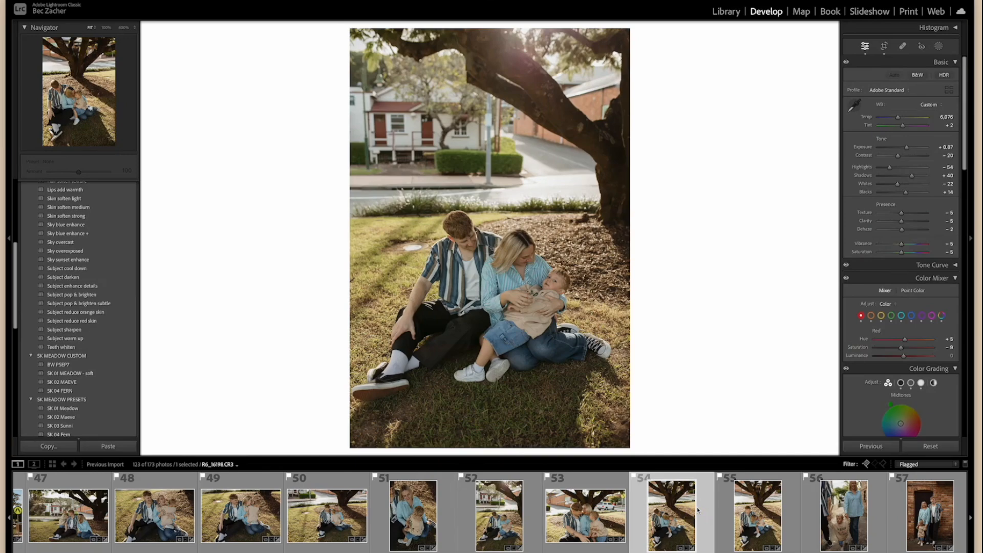
scroll(795, 512, right, 2)
scroll(795, 511, right, 7)
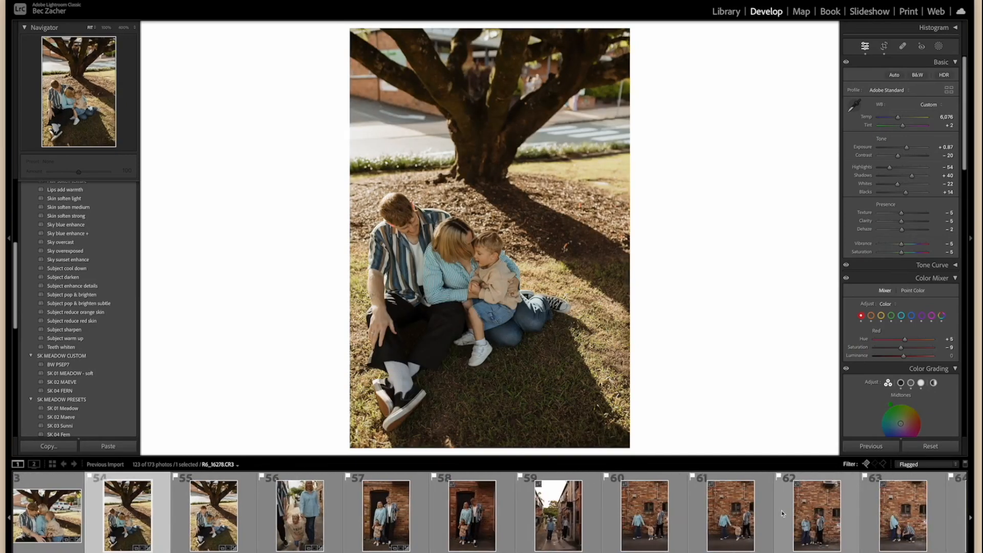
click(722, 516)
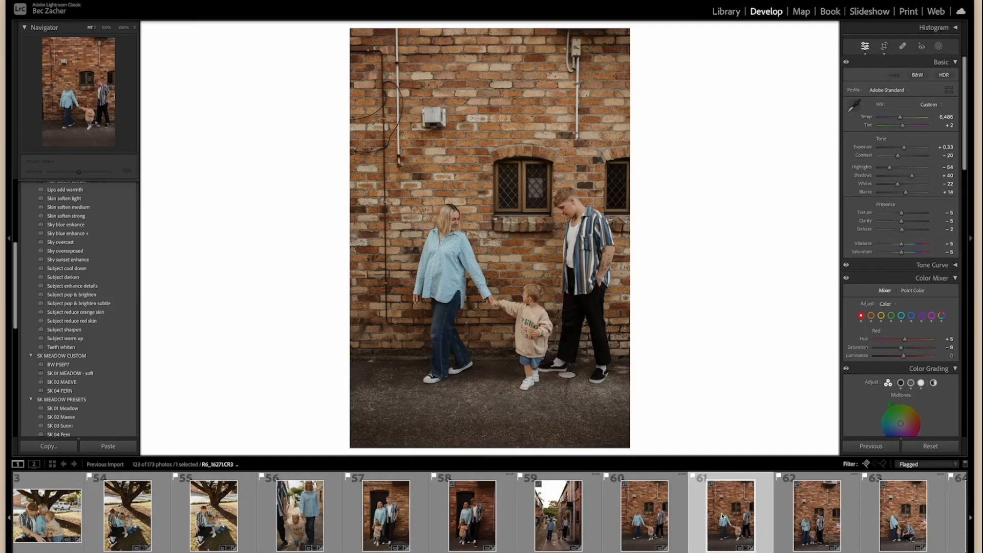
scroll(722, 516, right, 5)
click(760, 516)
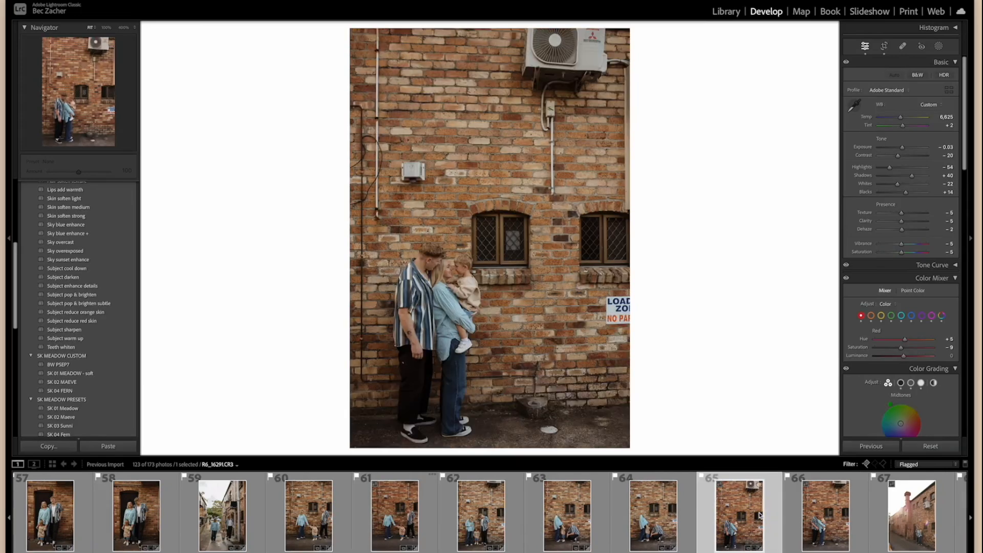
scroll(760, 515, right, 5)
click(745, 517)
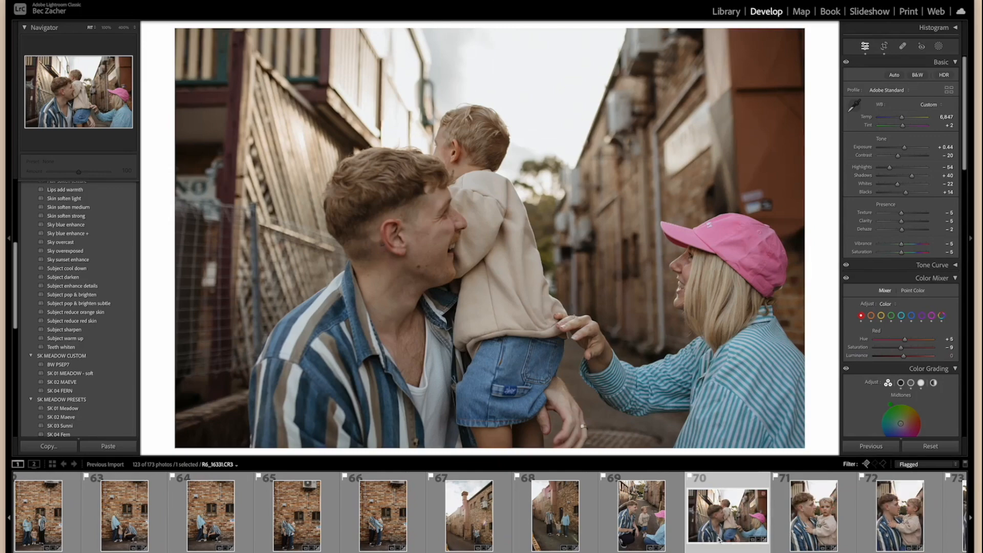
scroll(719, 539, right, 5)
click(703, 536)
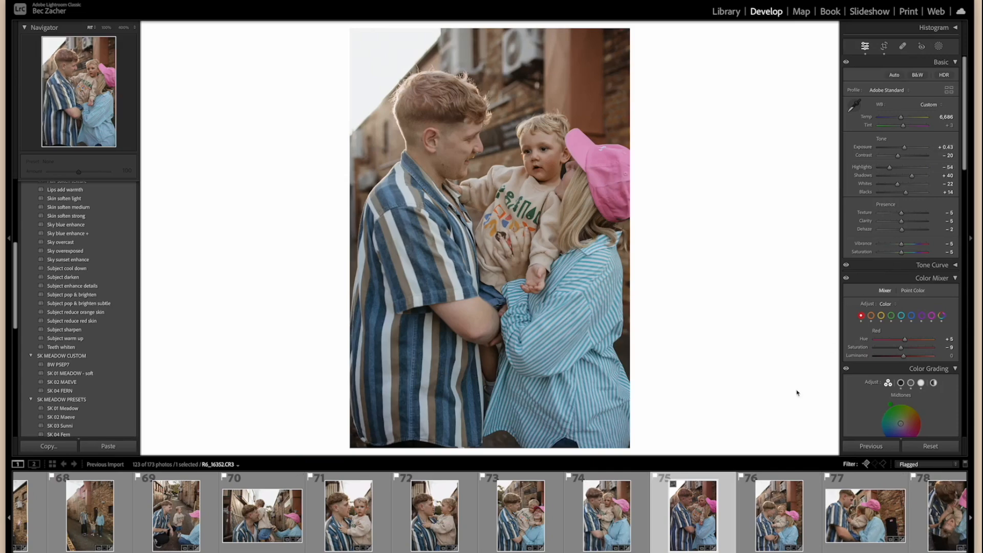
scroll(724, 526, right, 7)
click(725, 525)
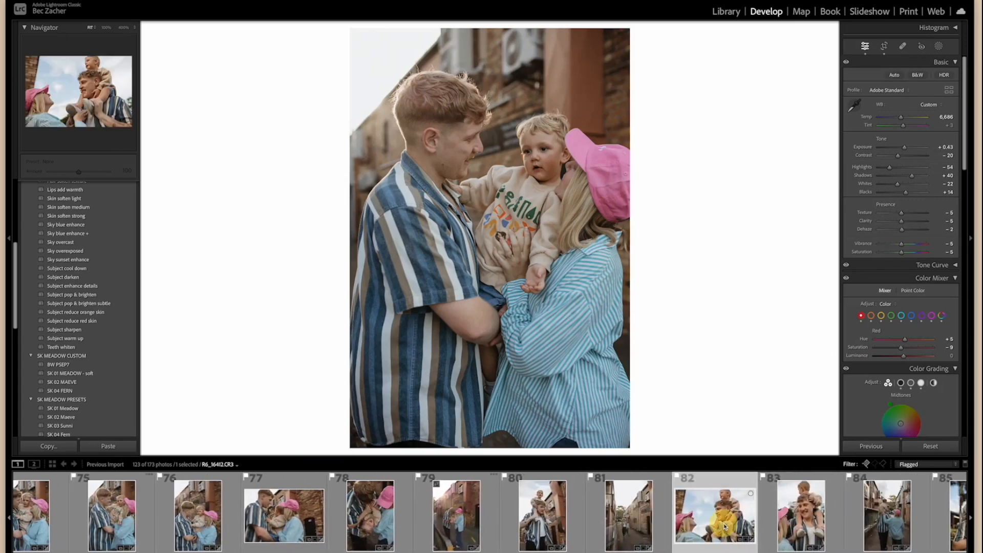
click(813, 520)
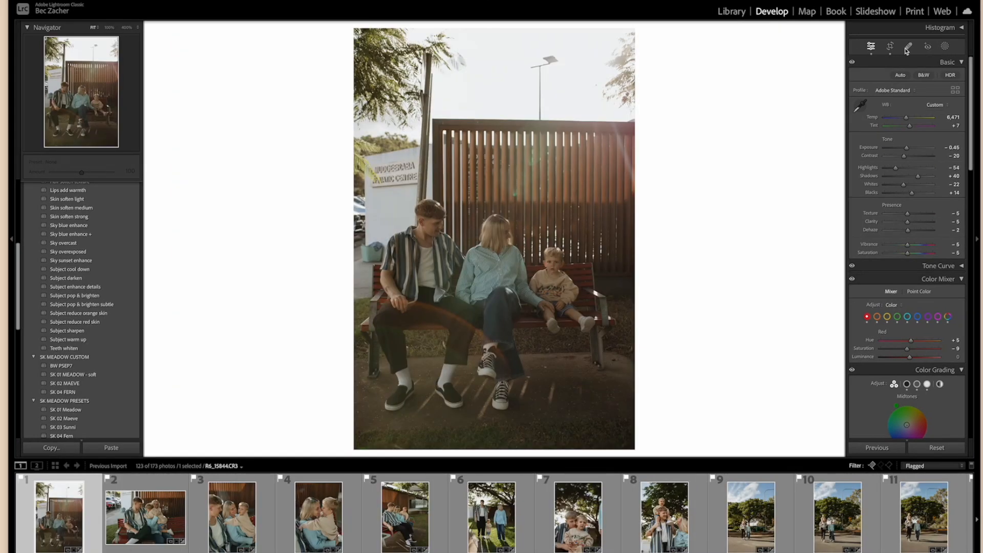
Apply the "Subject pop & brighten subtle" preset to bench photo 1 and clean up bench photos 1 and 2 in Photoshop, removing the sky's street light.
click(80, 303)
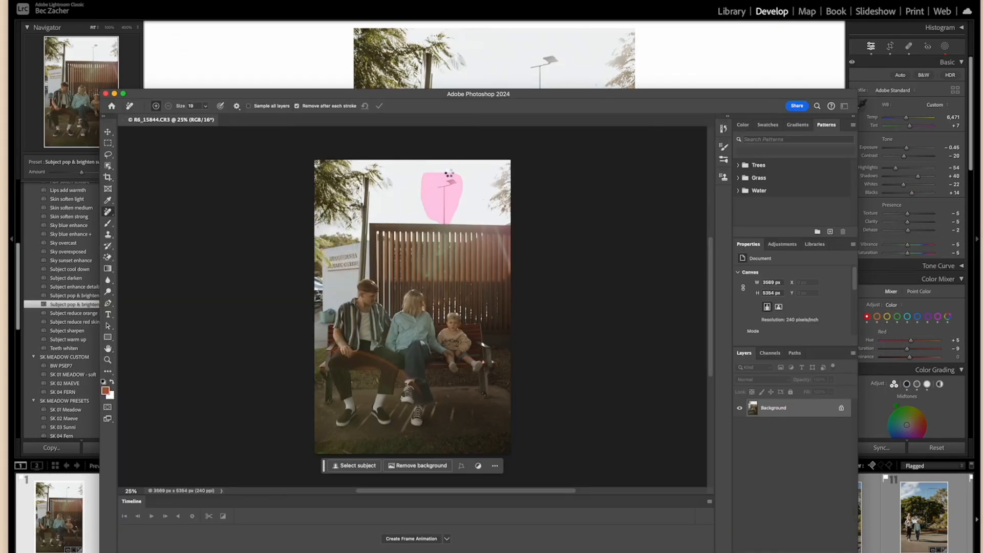
key(super+w)
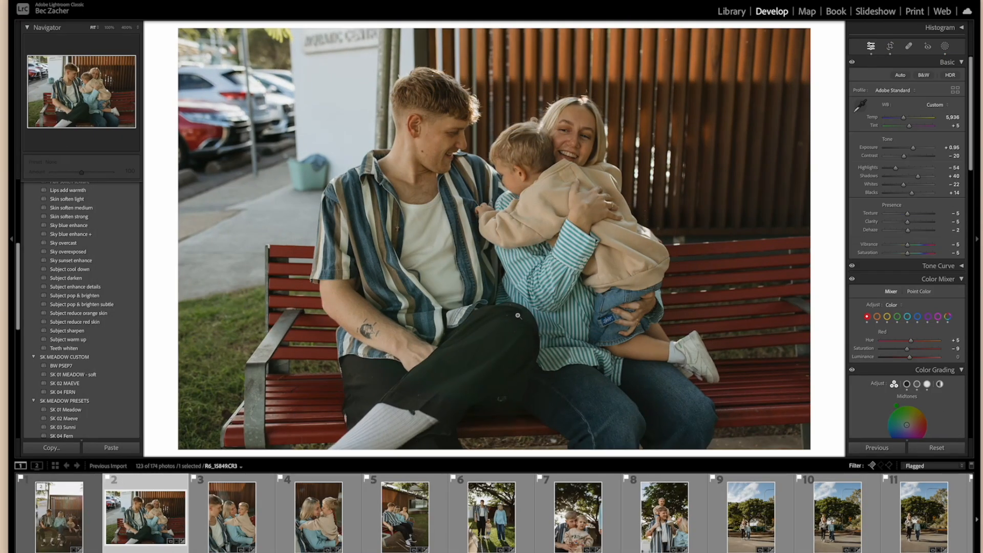
click(531, 377)
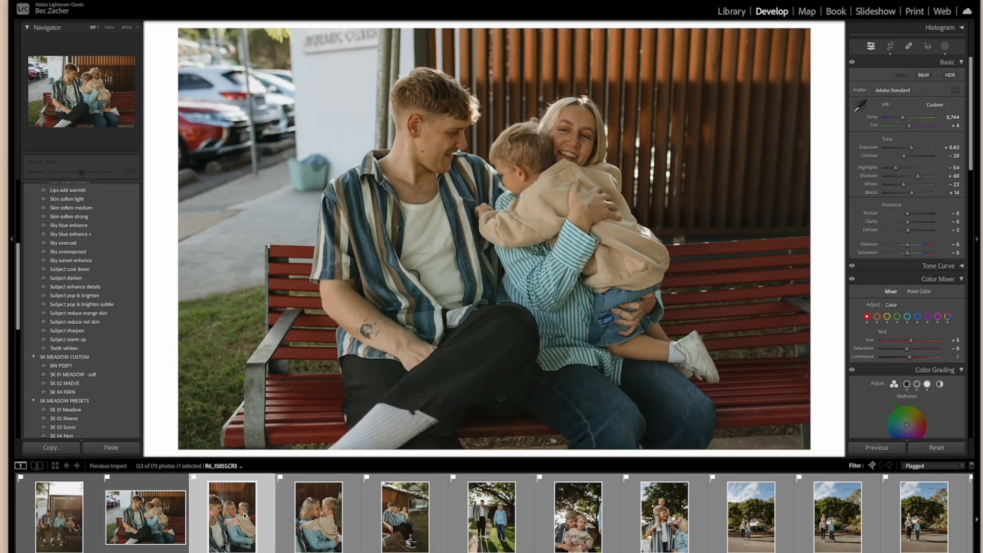
Advance to photo 5, the family seated side-on on the bench, and start the Heal tool on it.
key(Right)
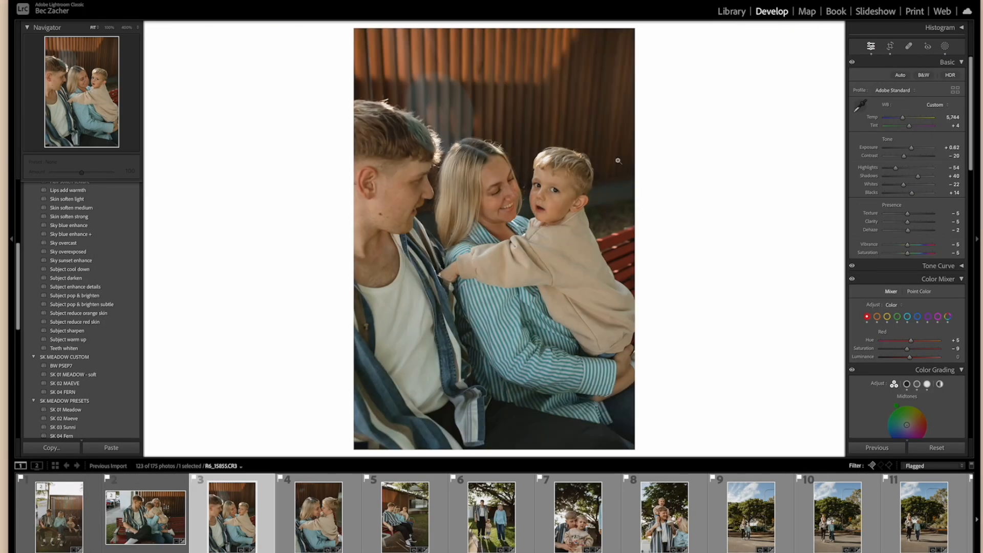
key(Right)
Crop photo 9, the family standing on the road under the large tree, slightly tighter and rotate it to straighten.
key(Right)
key(q)
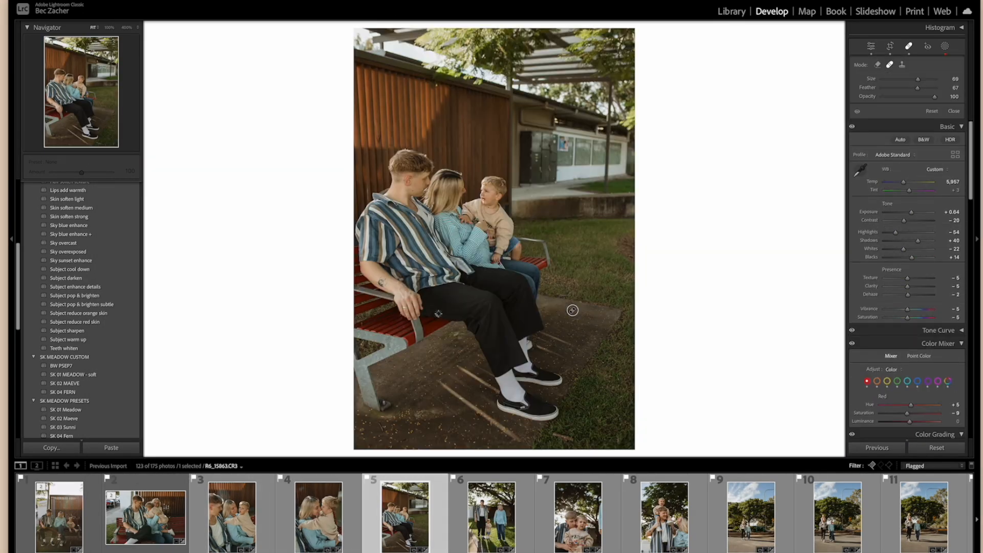
key(Right)
key(Right)
key(r)
key(Right)
key(Right)
drag(631, 37, 623, 54)
drag(753, 128, 759, 141)
key(r)
Set photo 9's highlights to -58 and yellow saturation to -35, and sync the yellow adjustment to the neighbouring road photos.
drag(895, 168, 894, 167)
click(887, 317)
shift+click(754, 517)
key(super+shift+s)
click(663, 279)
Open photo 9 in Photoshop, remove the street light from the sky with the Remove tool, and save and close the file.
key(super+e)
click(529, 165)
drag(503, 231, 499, 191)
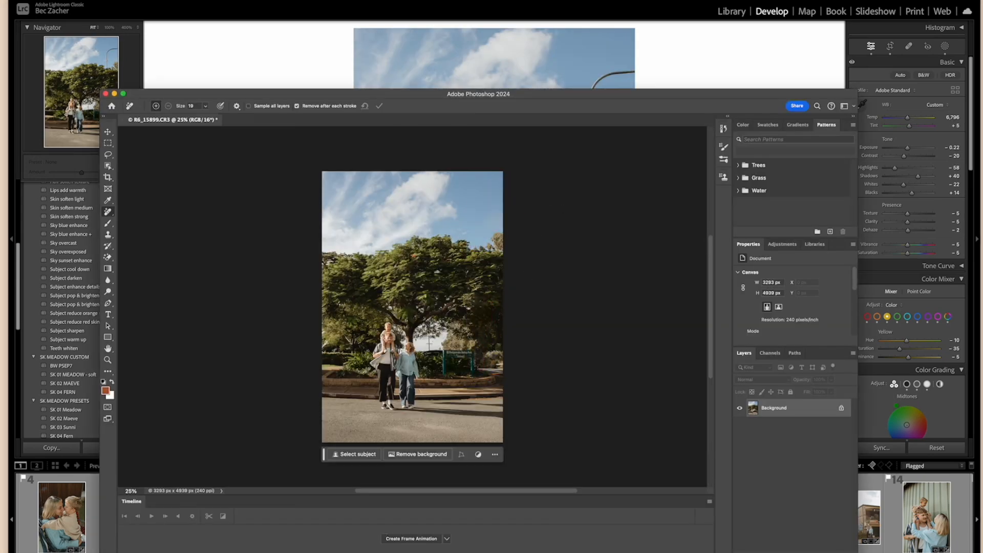
key(super+s)
key(super+w)
Apply the SK BW Poem preset to road photo 10 and check its crop.
click(581, 517)
scroll(72, 287, down, 5)
click(64, 295)
click(890, 46)
key(Return)
Crop and straighten road photo 11 with an angle of -0.72, and apply the SK BW Harlow preset to photo 12.
key(Right)
key(r)
drag(445, 260, 452, 265)
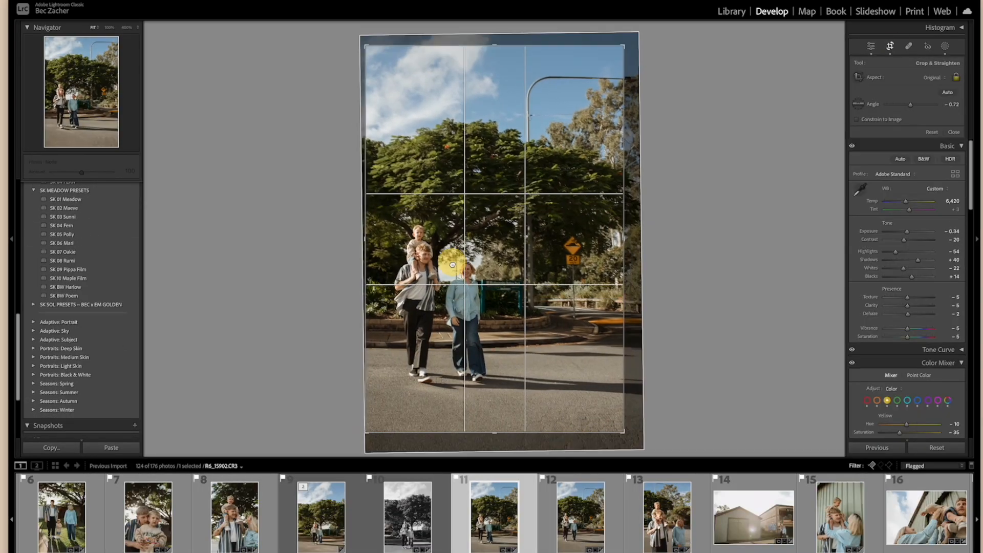
key(Return)
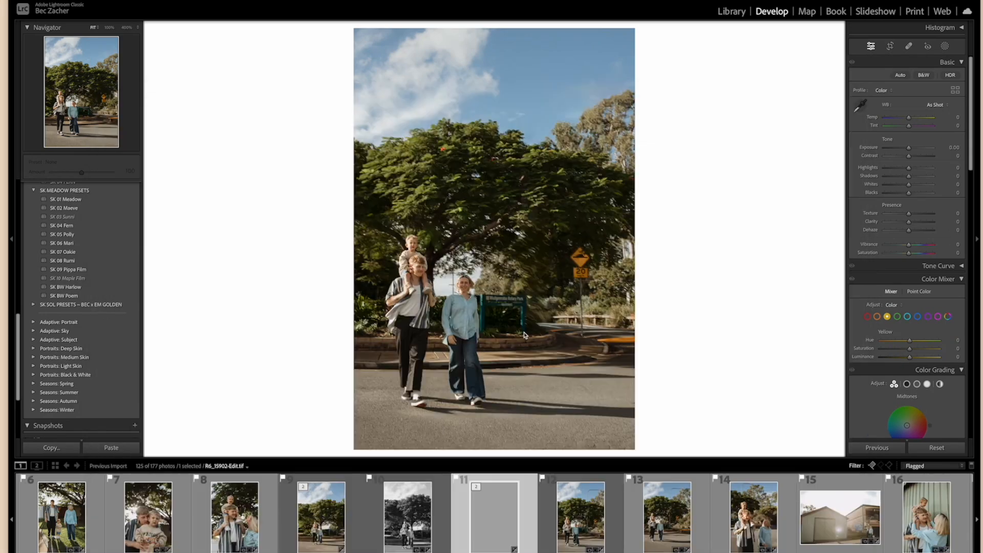
click(65, 289)
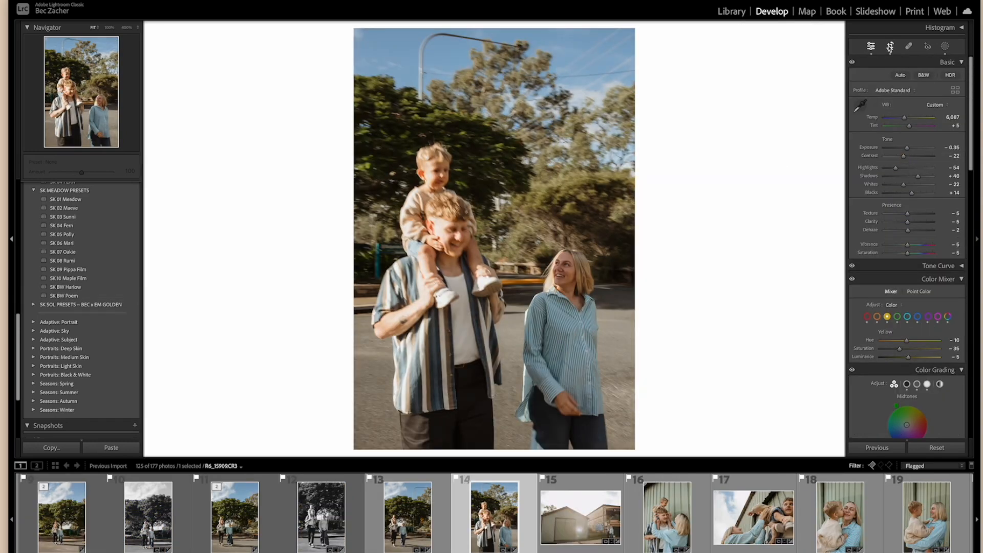
Fine-tune the exposure of the photos from 14 to 23 individually and heal the wall behind the mother in photo 19.
drag(907, 148, 905, 151)
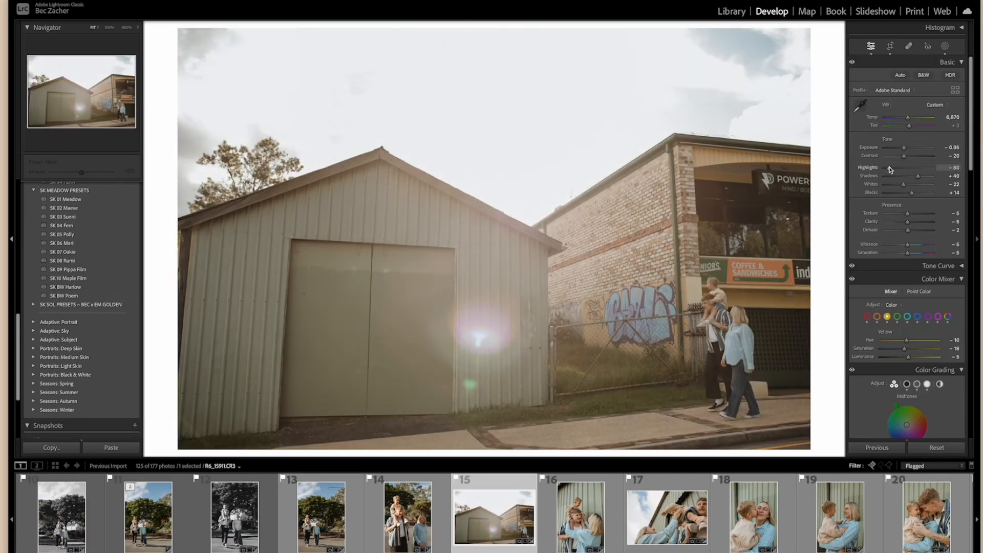
drag(910, 149, 910, 152)
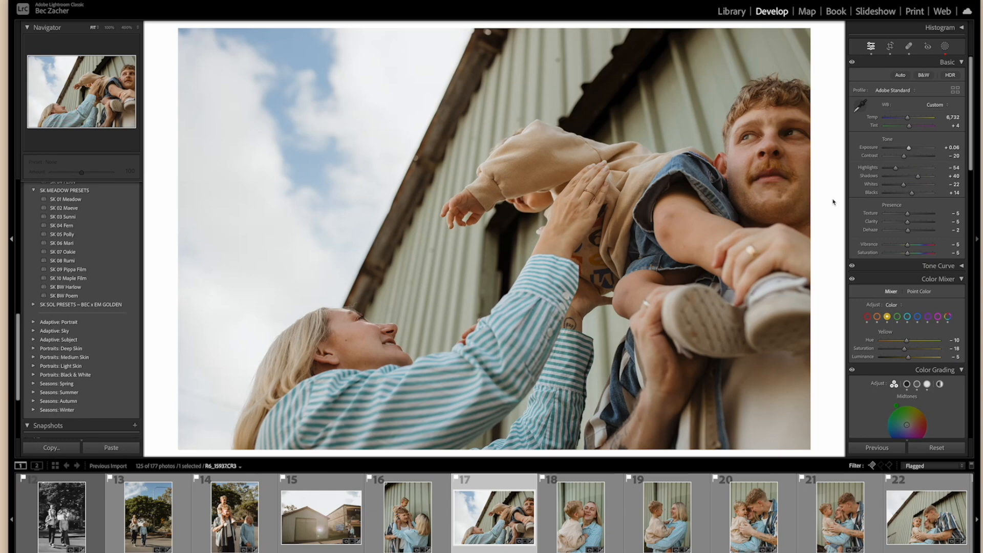
click(913, 109)
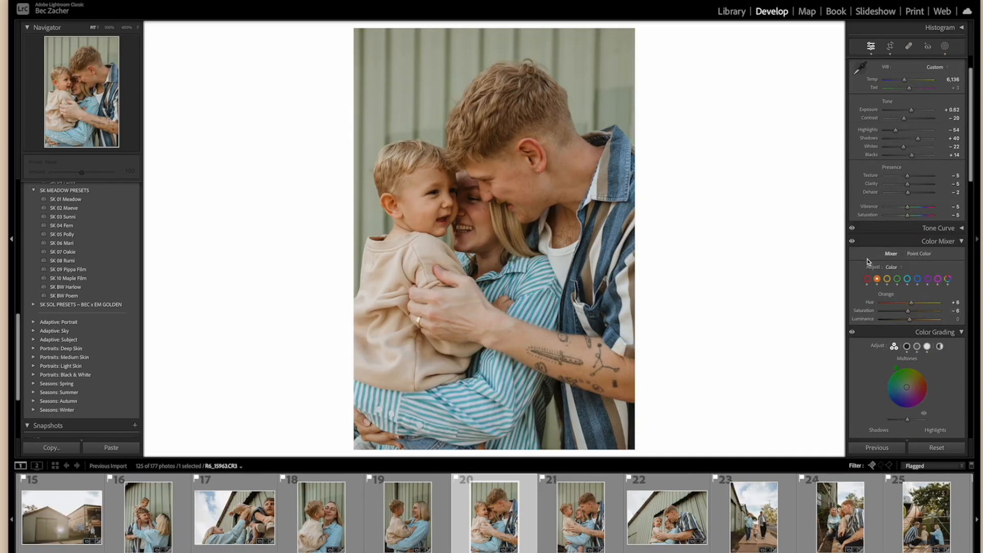
click(908, 148)
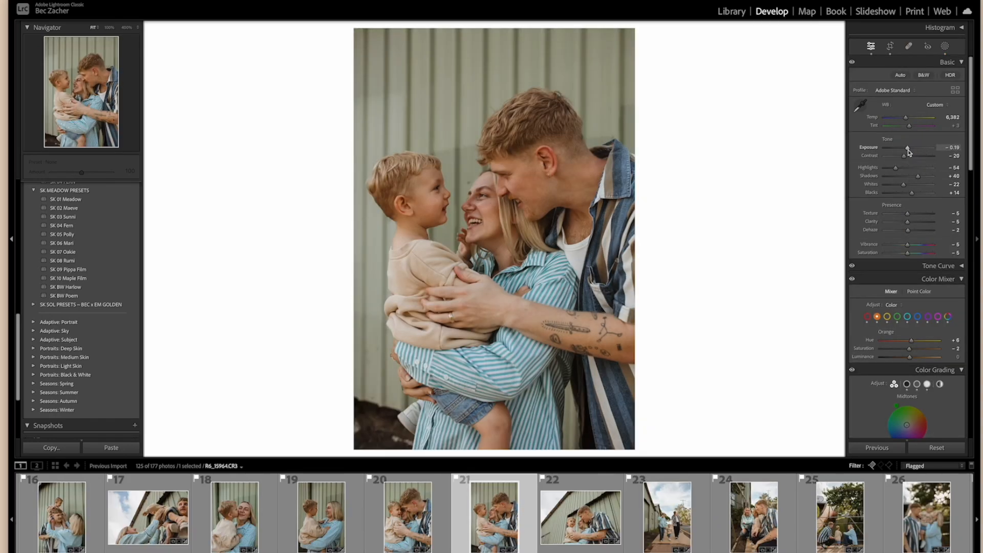
click(908, 148)
click(908, 149)
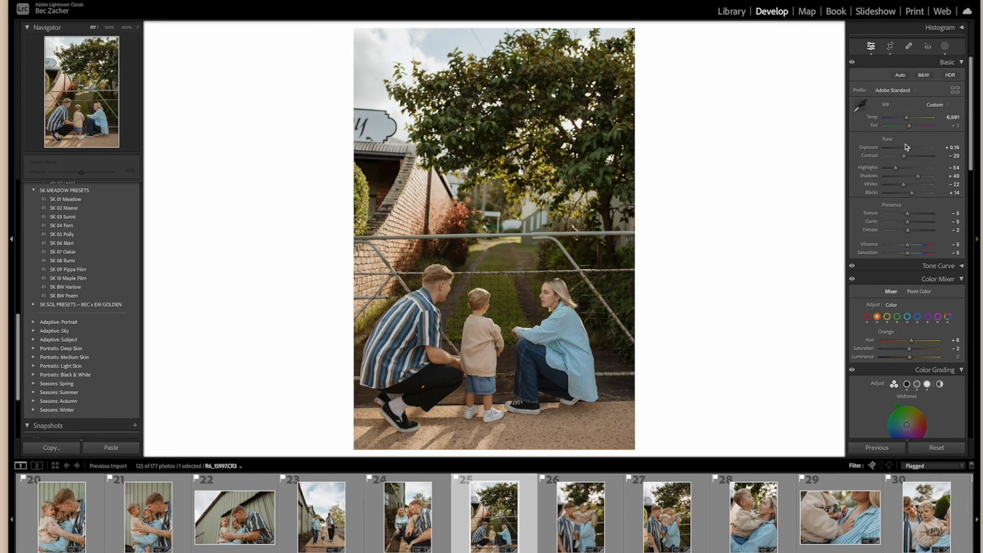
Apply the SK BW Poem preset to photo 25.
click(64, 296)
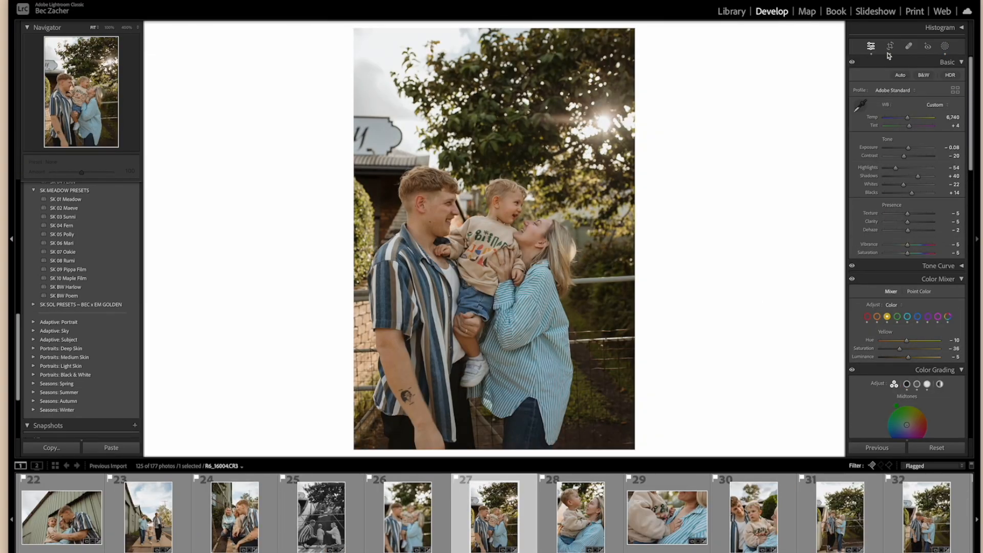
click(446, 212)
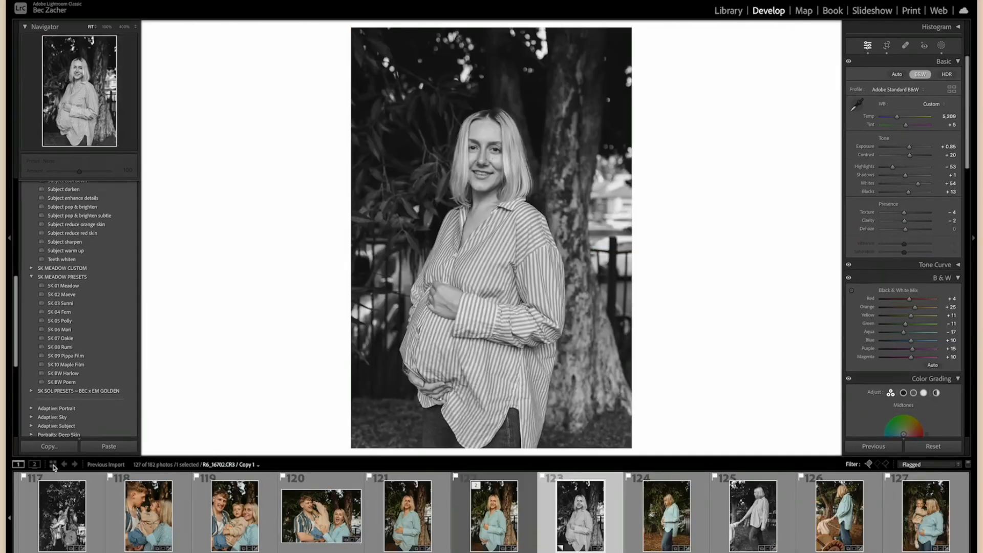
Review the finished gallery in the Library grid, starting from the first photo and continuing to the brick-wall portraits.
click(53, 465)
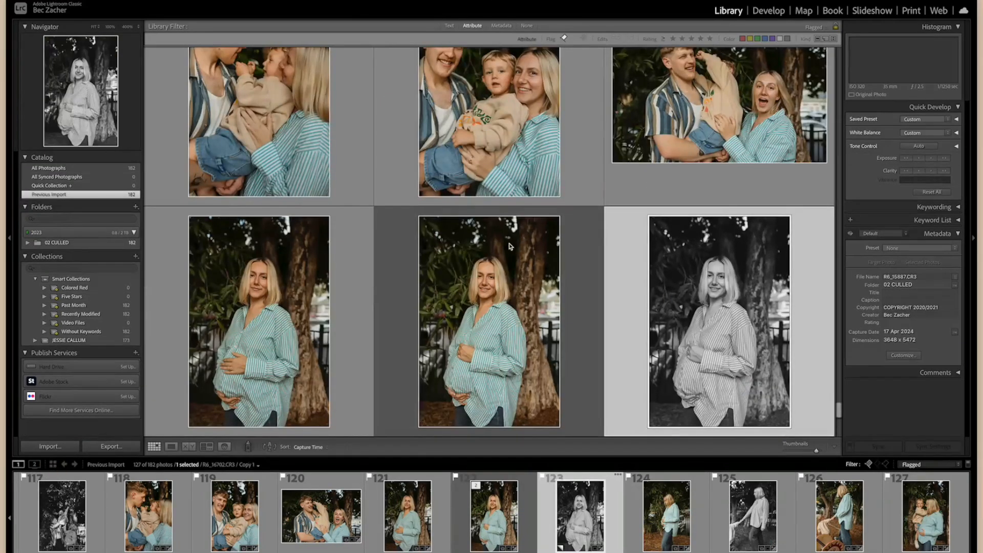
scroll(510, 246, up, 15)
scroll(509, 246, up, 15)
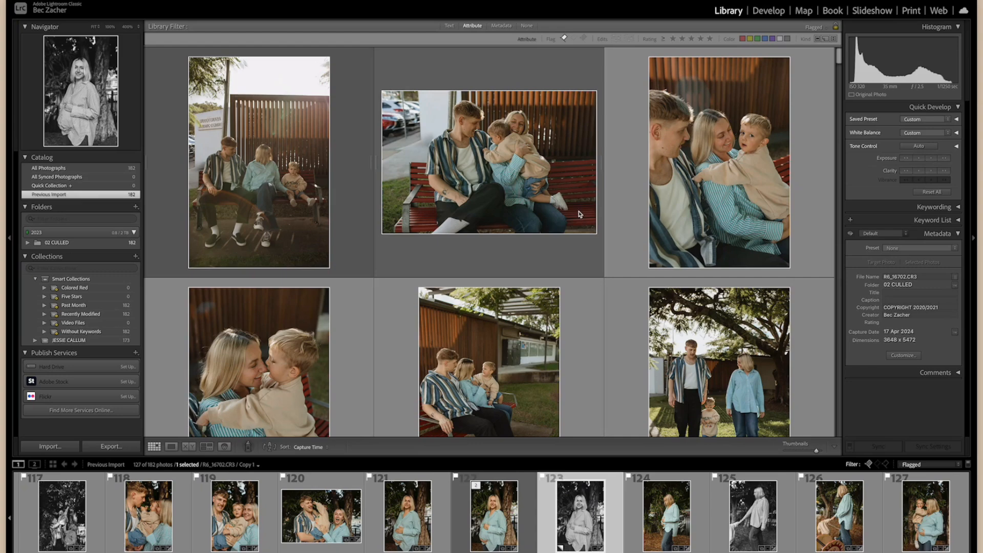
scroll(571, 278, down, 3)
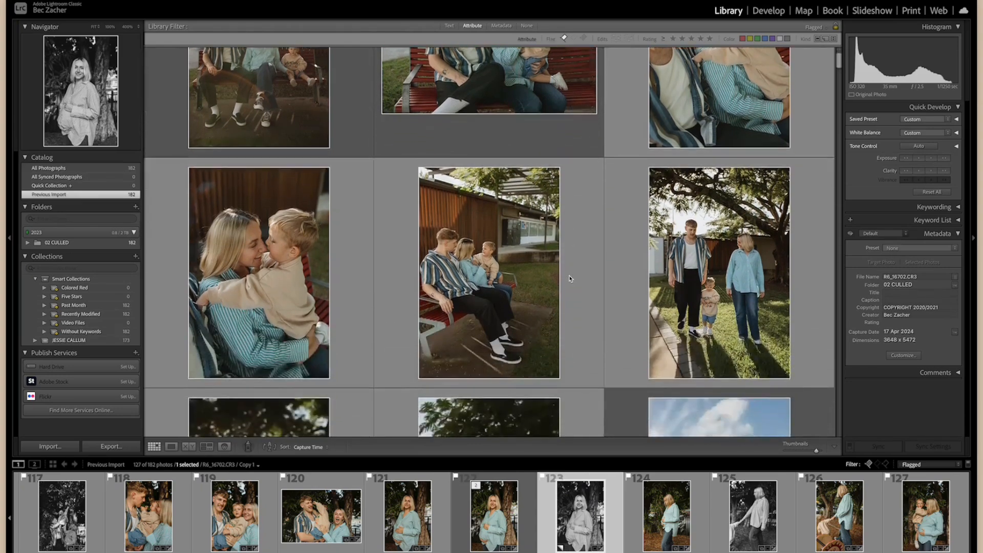
scroll(571, 279, down, 6)
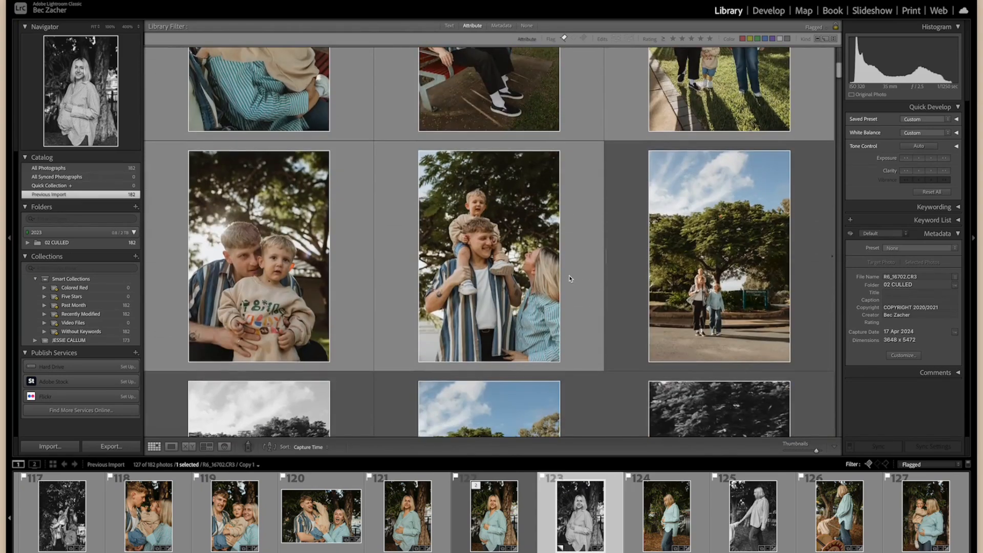
scroll(570, 278, down, 6)
scroll(571, 278, down, 8)
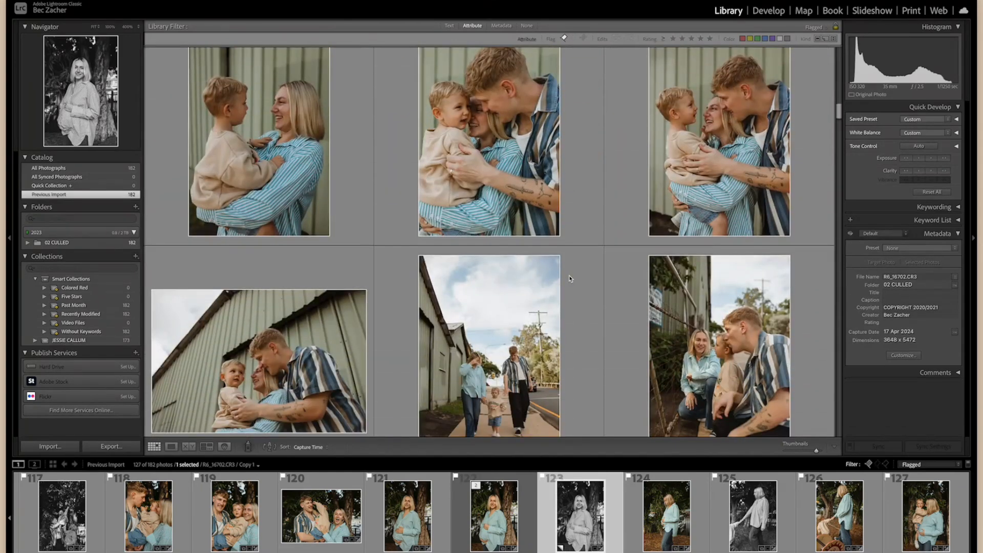
scroll(570, 279, down, 10)
scroll(569, 278, down, 9)
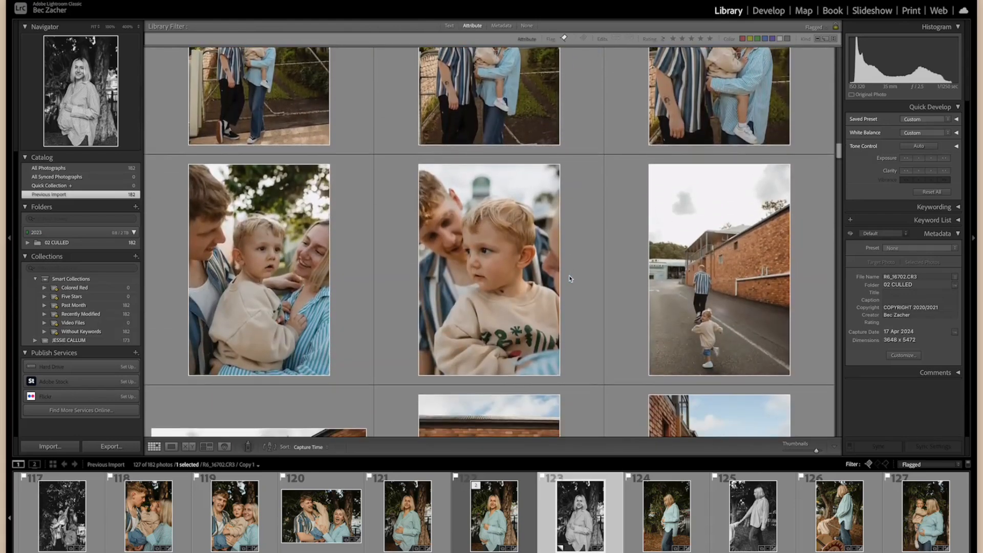
scroll(570, 279, down, 9)
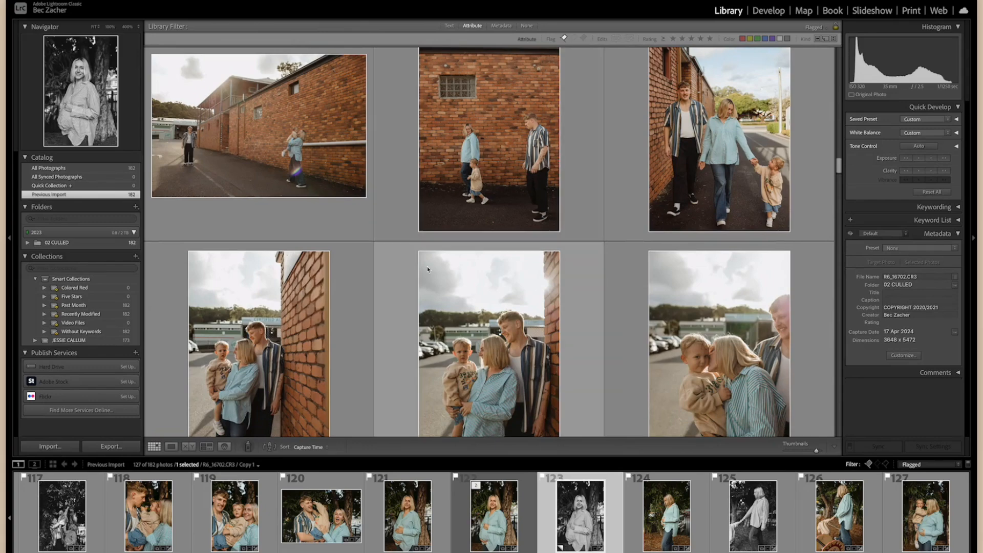
scroll(427, 266, down, 4)
scroll(427, 269, down, 6)
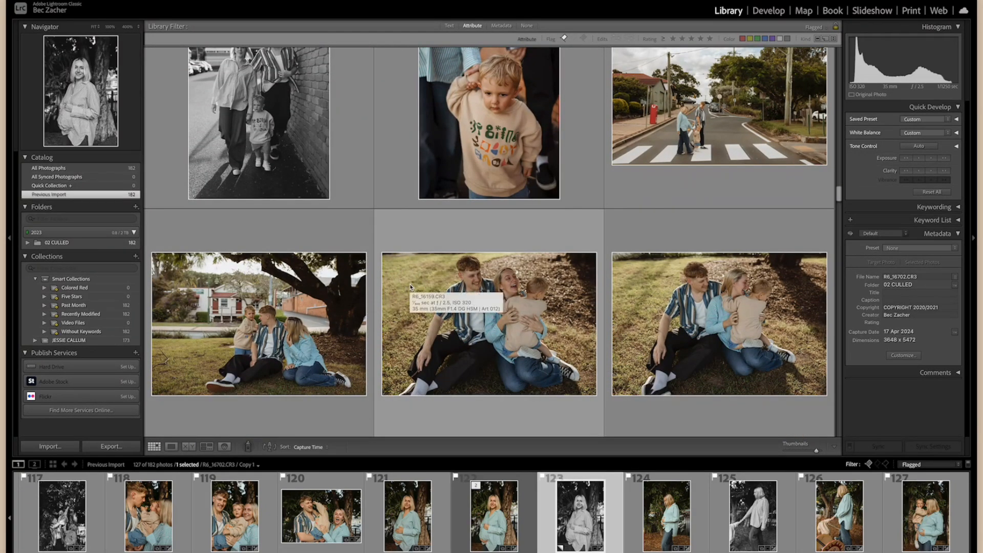
scroll(411, 287, down, 6)
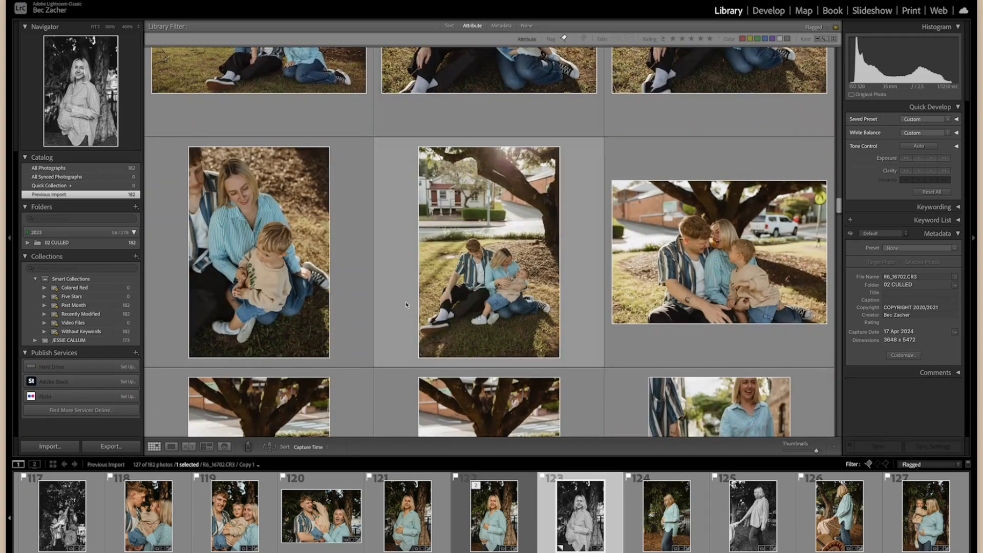
scroll(447, 303, down, 12)
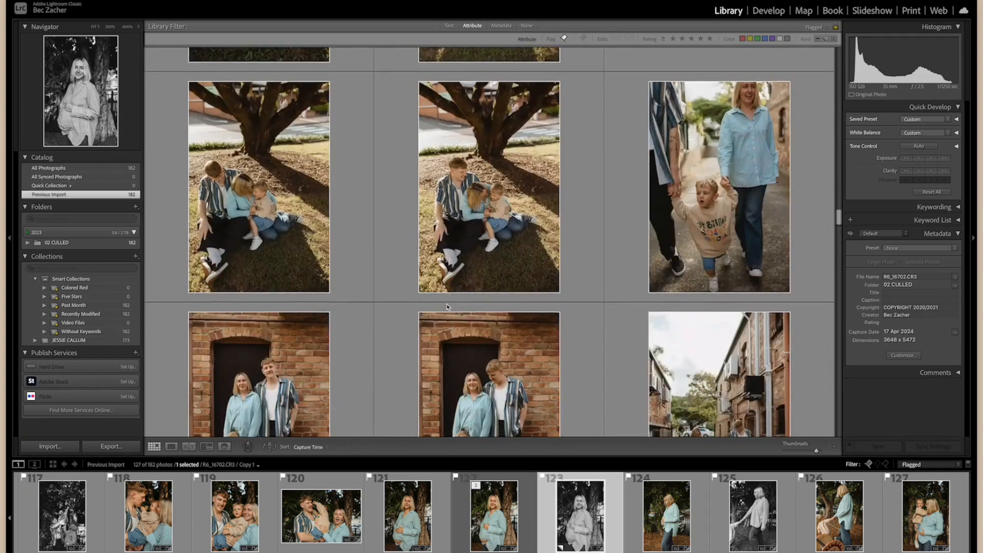
Review the remaining brick-wall portraits and the pink-cap family photos in the Library grid.
scroll(446, 305, down, 12)
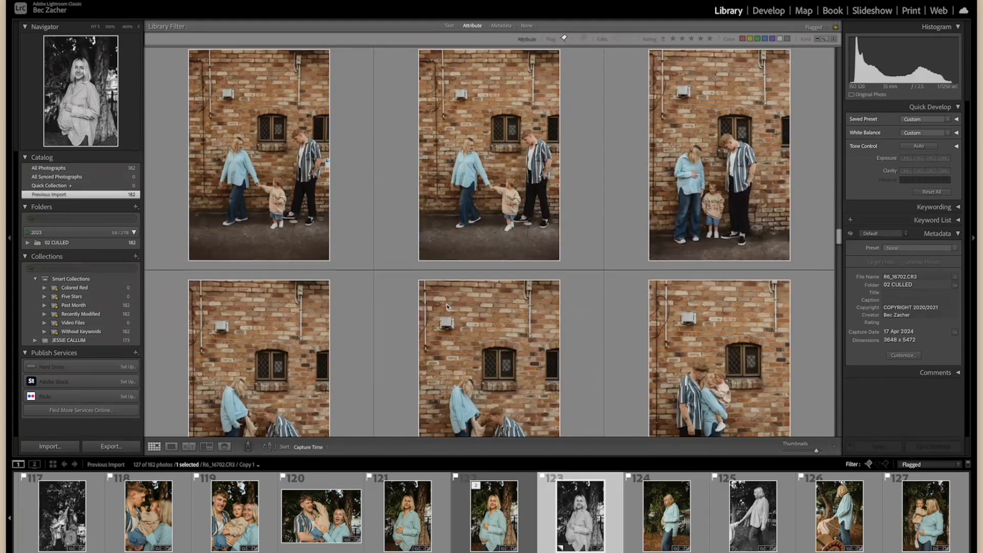
scroll(447, 306, down, 12)
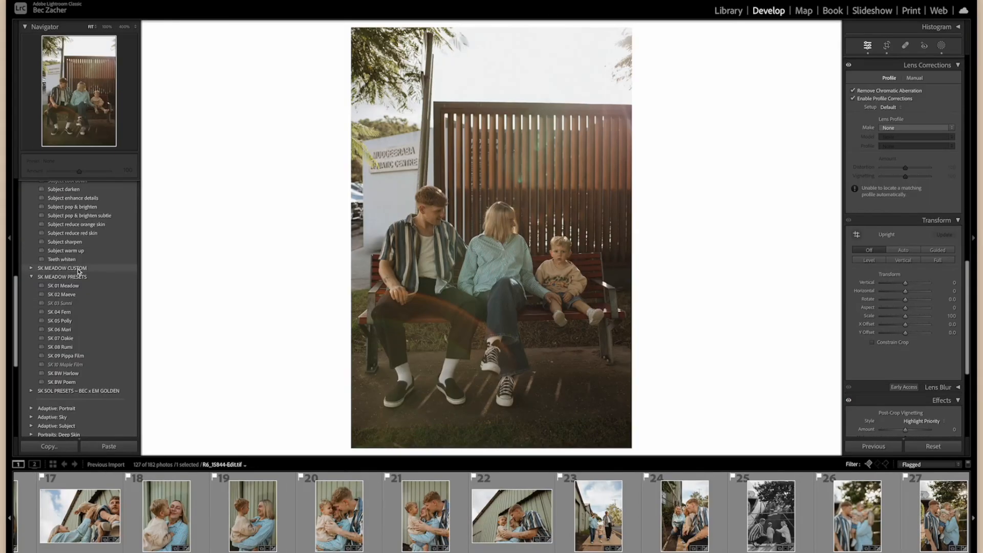
scroll(78, 270, up, 5)
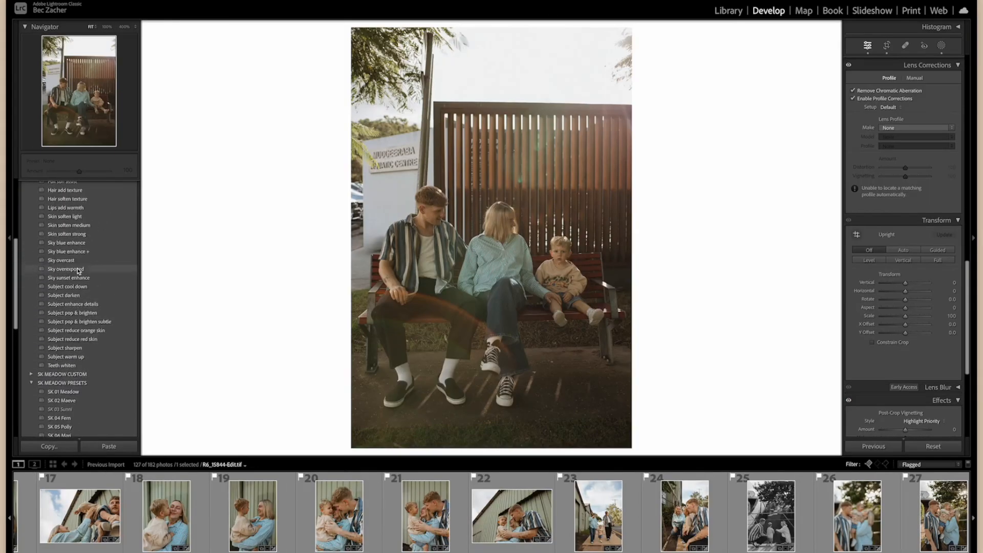
Apply the Skin soften light preset from SK Lumi AI Tools to photo 18 of the mother and child.
scroll(78, 270, up, 3)
click(172, 512)
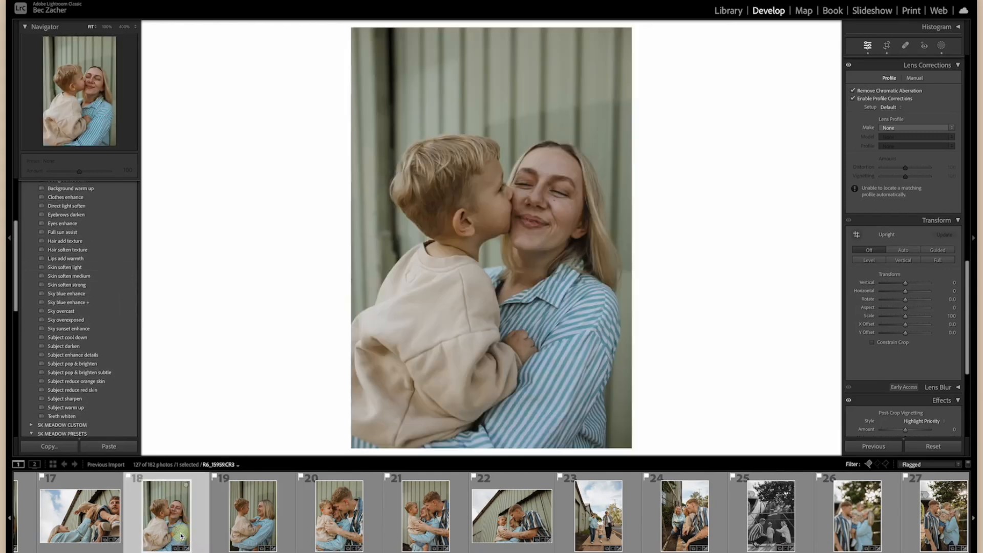
scroll(102, 257, up, 3)
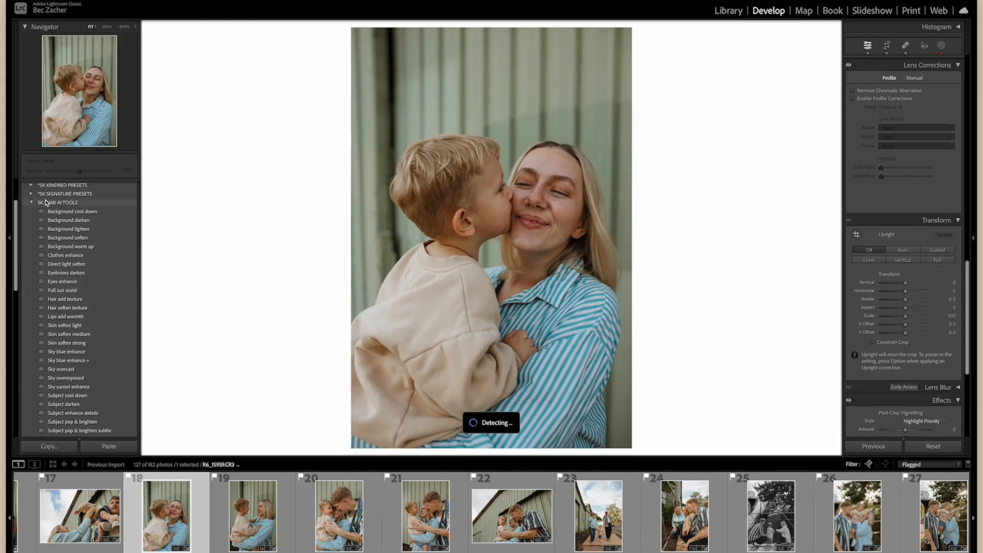
click(64, 327)
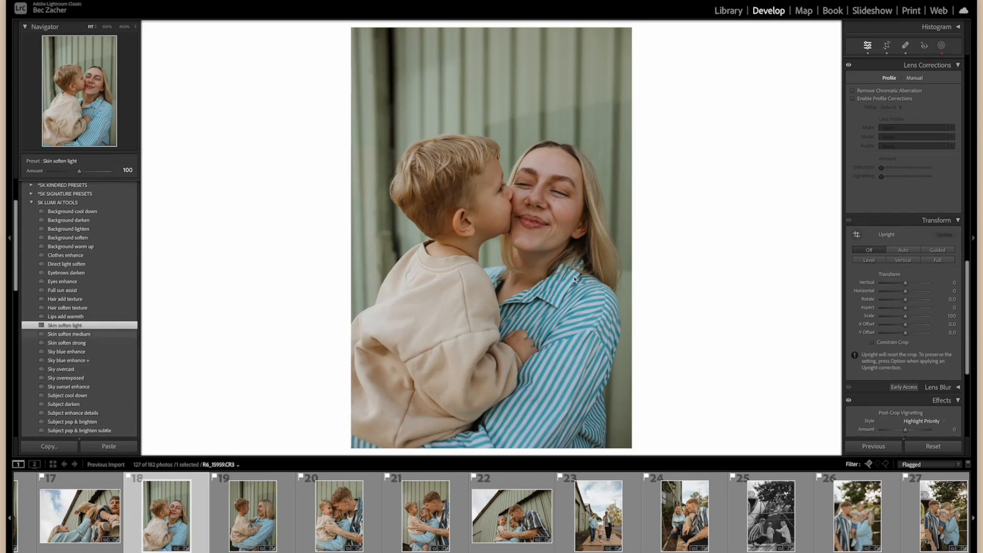
Inspect the Skin soften light mask and its settings on photo 18, and return to the Basic adjustments.
click(942, 46)
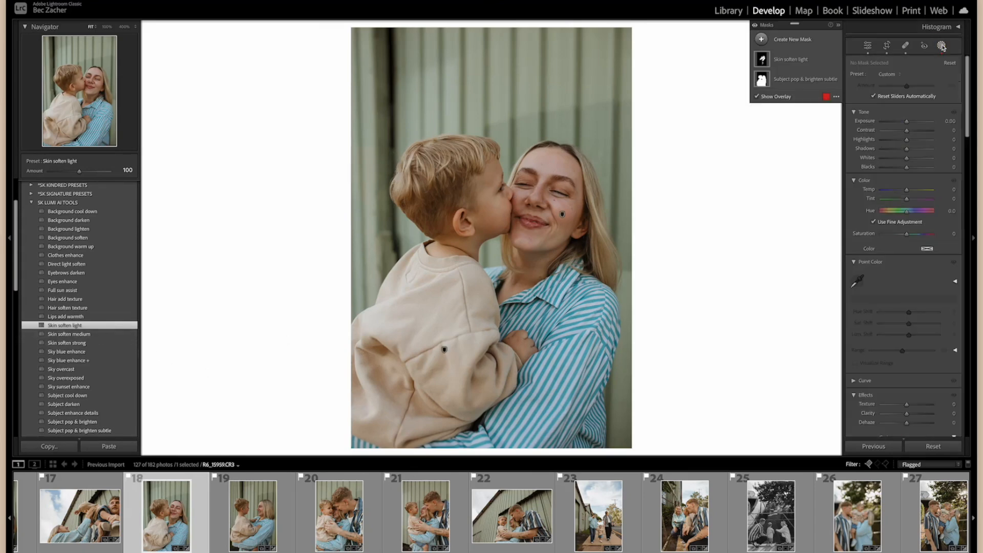
click(788, 60)
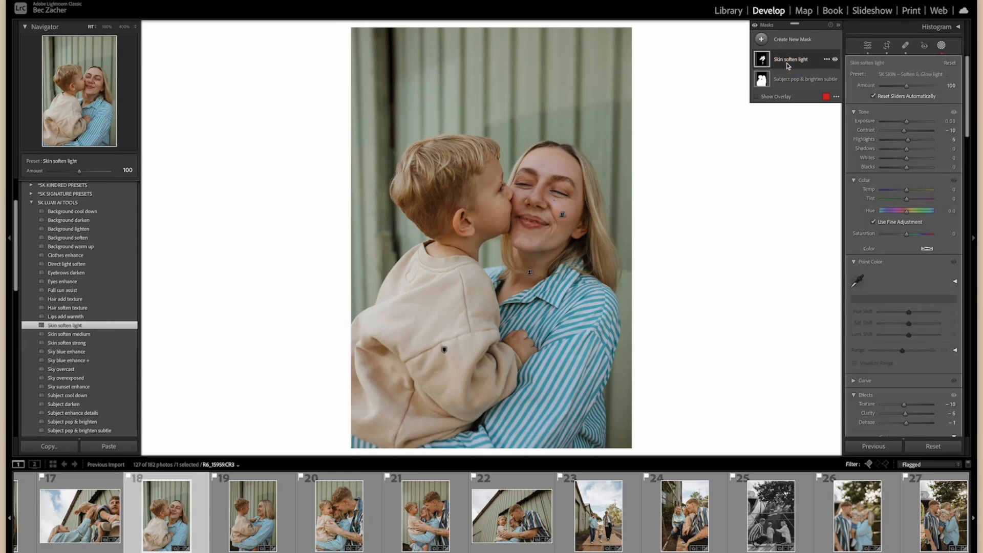
key(Escape)
key(Escape)
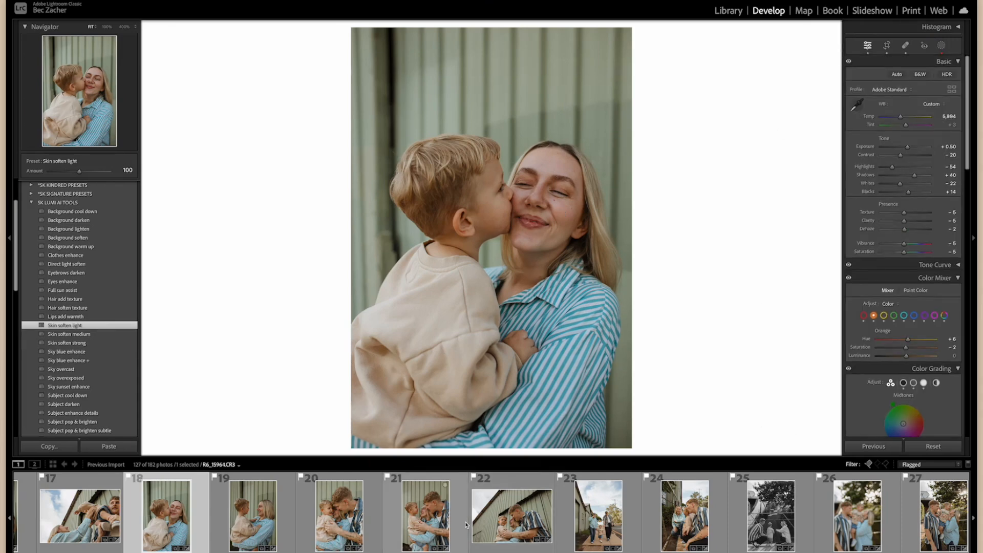
Synchronize only the Skin soften light mask from photo 18 to photos 19 through 24, merging it with existing masks.
scroll(466, 525, right, 1)
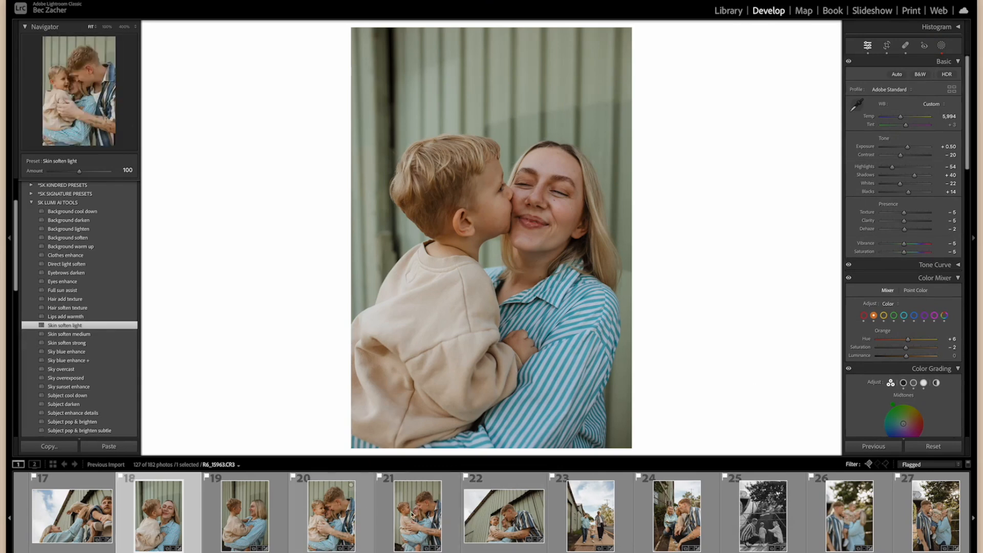
shift+click(687, 514)
click(885, 447)
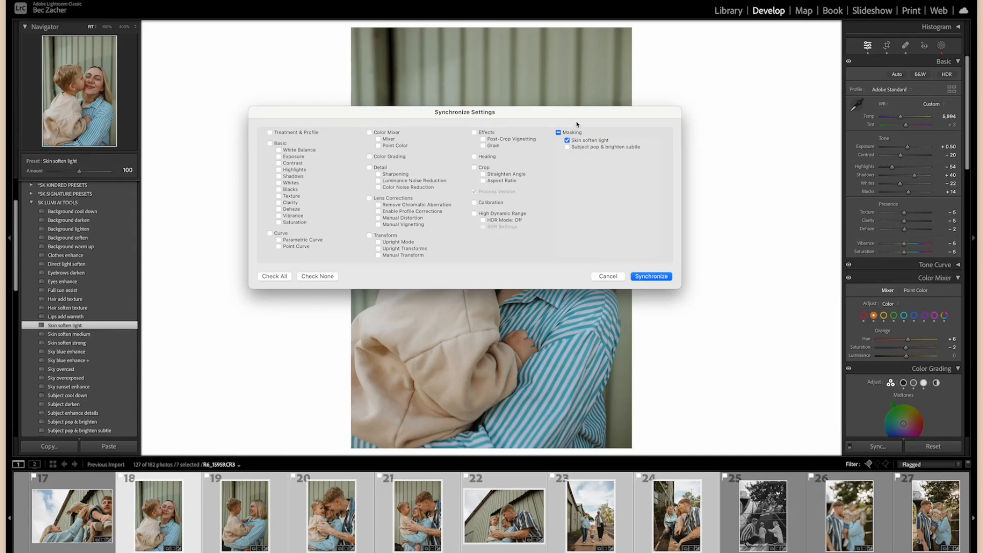
click(650, 276)
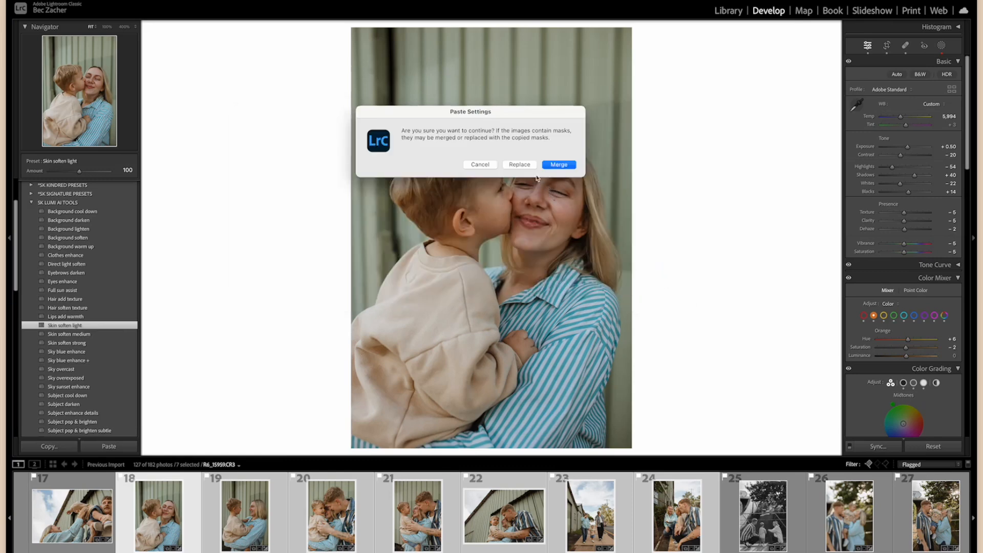
click(549, 166)
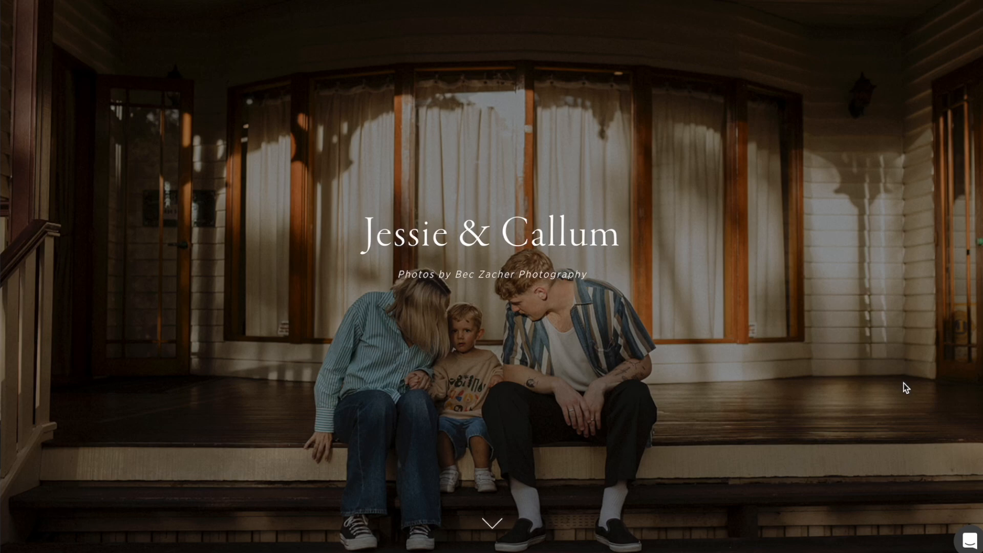
Switch to the online client gallery and review the finished family photos from the cover image to the end of the page.
scroll(804, 398, down, 5)
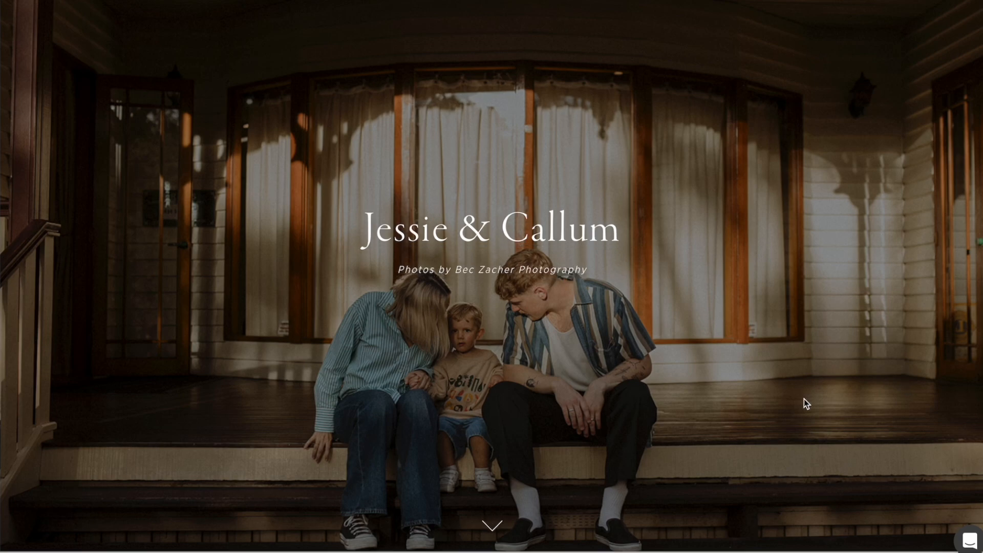
scroll(803, 399, down, 3)
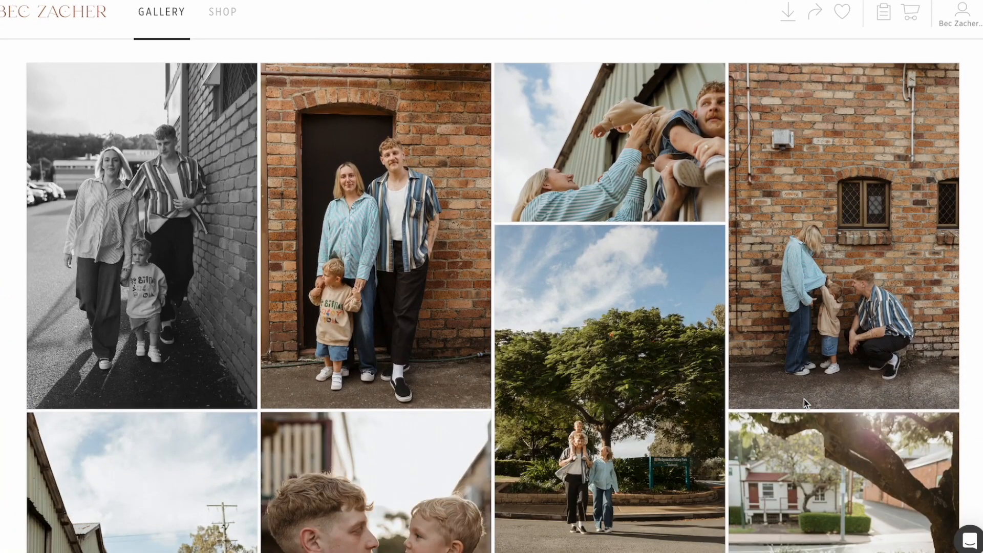
scroll(804, 398, down, 1)
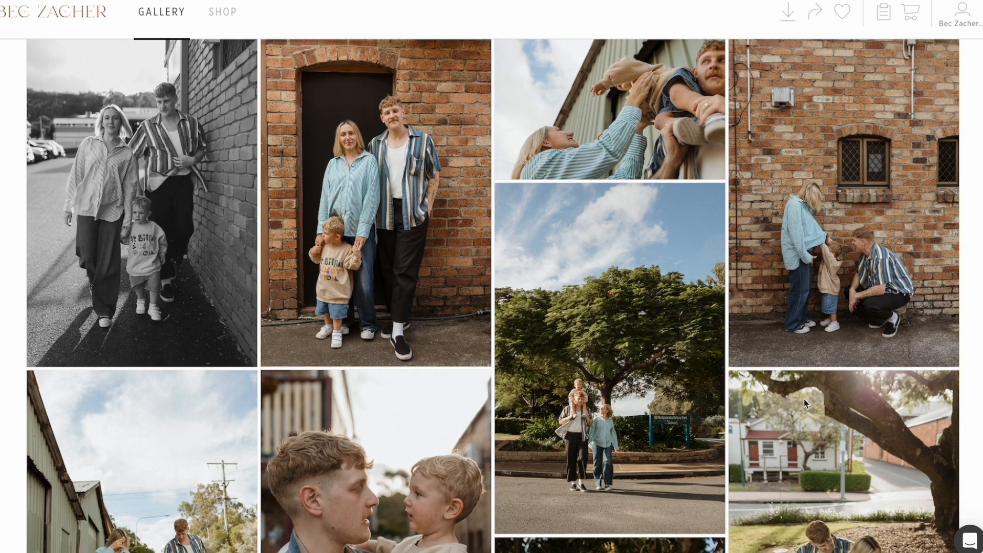
scroll(804, 398, down, 8)
scroll(804, 399, down, 15)
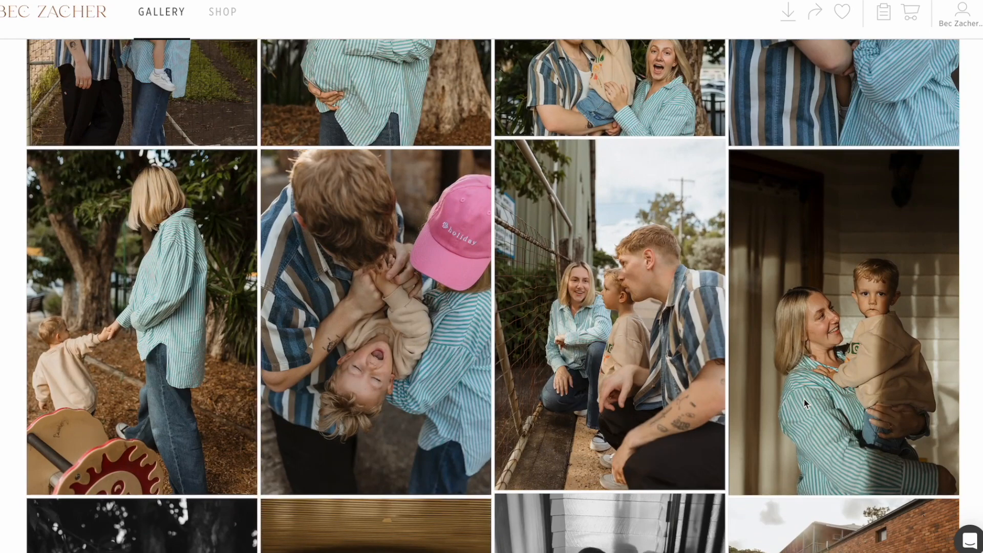
scroll(804, 398, down, 13)
scroll(807, 403, down, 15)
scroll(804, 400, down, 14)
scroll(804, 402, down, 14)
scroll(803, 403, down, 14)
scroll(804, 403, down, 9)
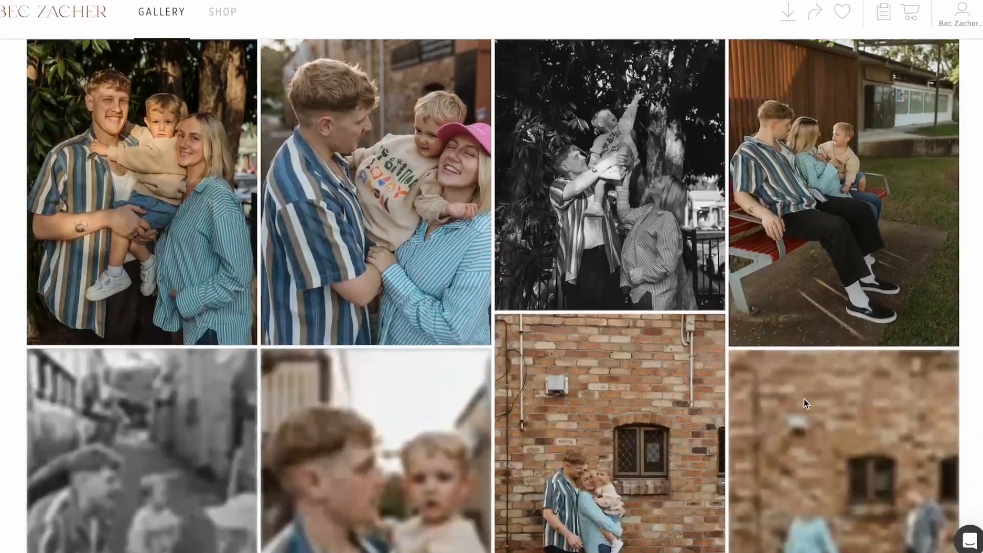
scroll(804, 398, down, 5)
scroll(804, 398, down, 3)
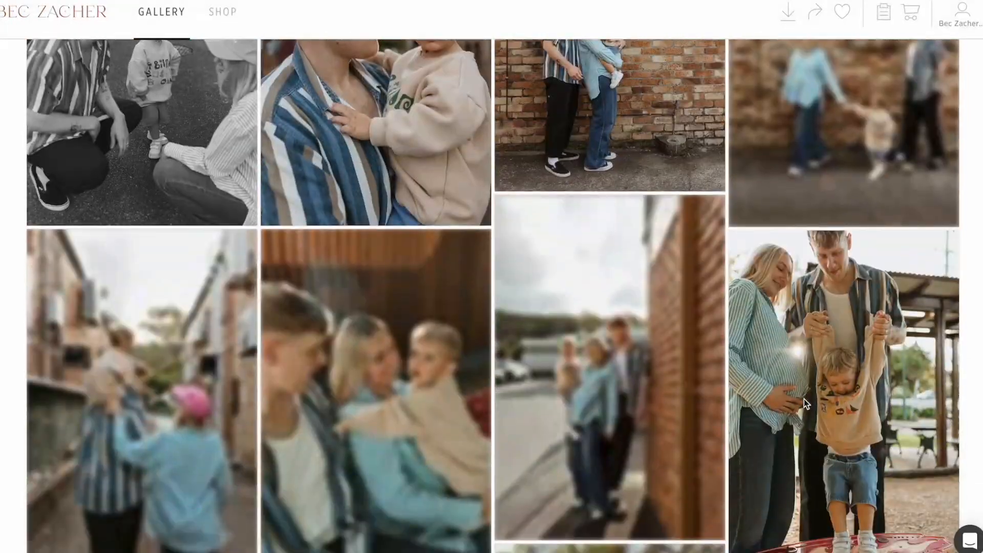
scroll(804, 399, down, 12)
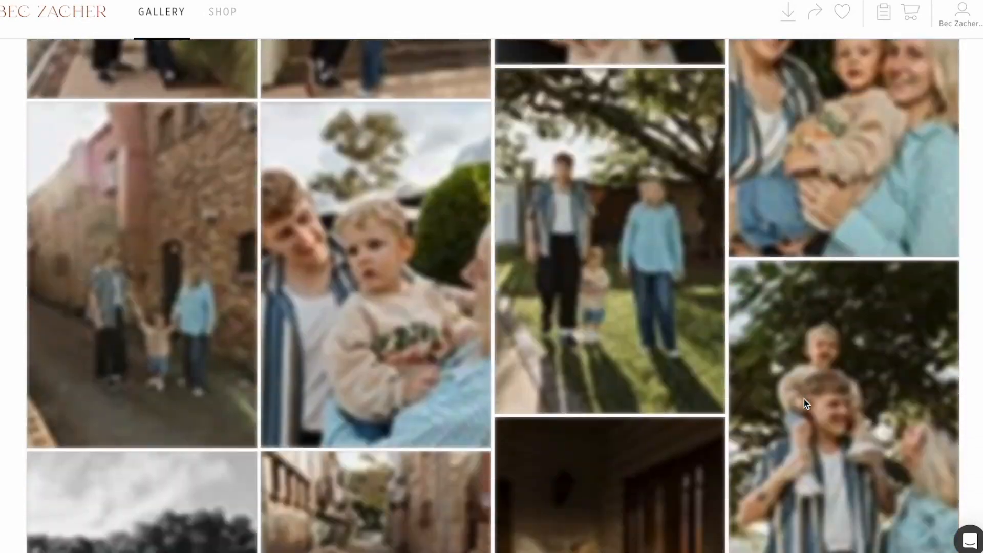
scroll(804, 399, down, 10)
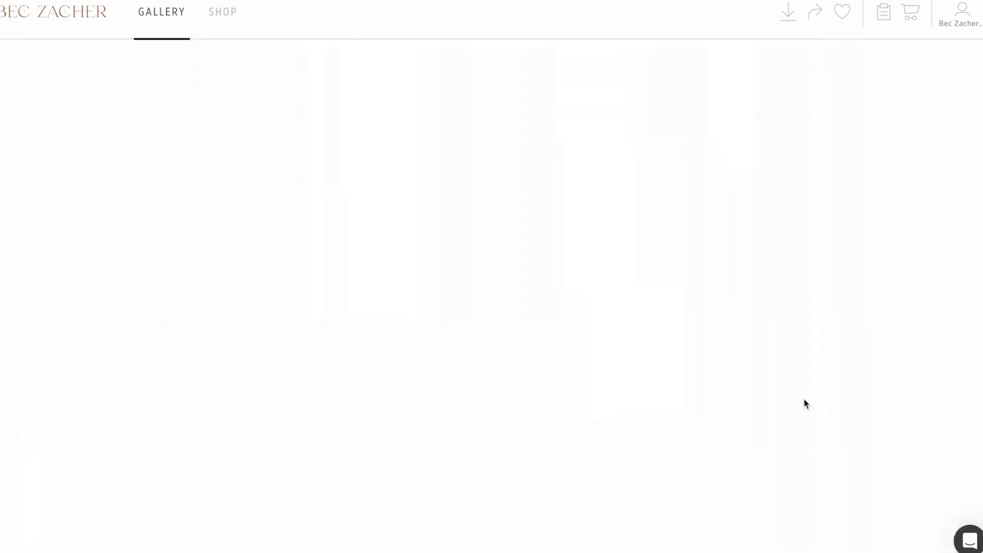
Look back through the online gallery to the earlier family photos and examine the edited images a second time.
scroll(804, 399, up, 10)
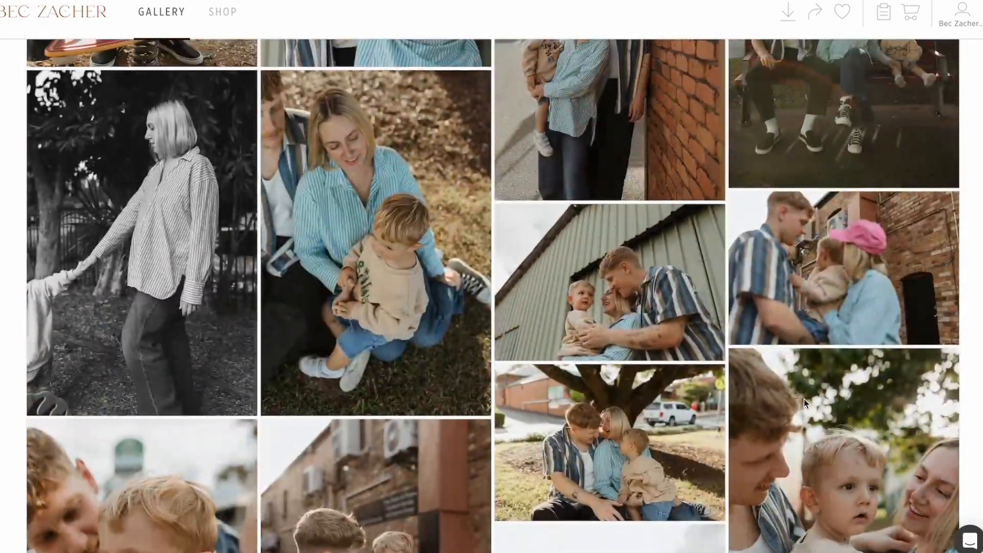
scroll(804, 399, up, 9)
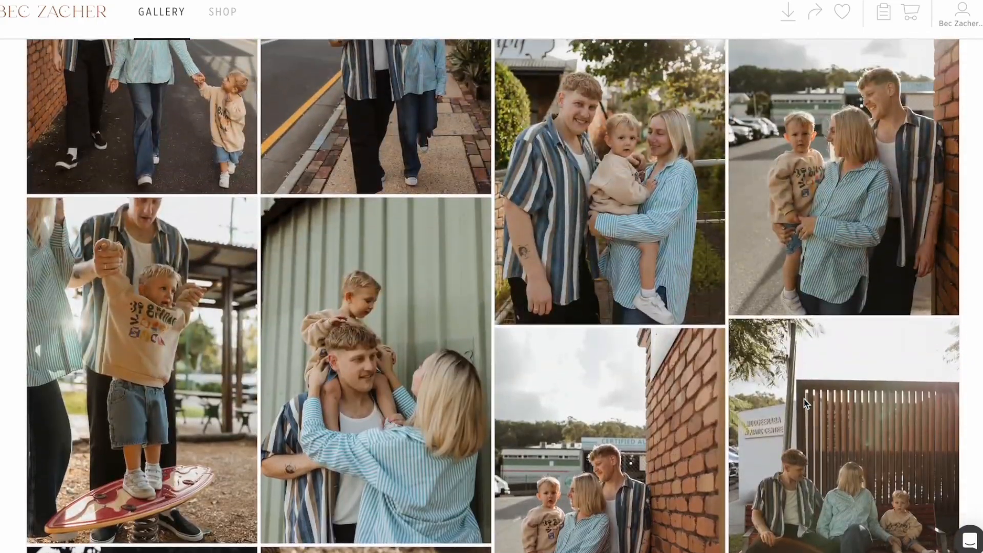
scroll(804, 399, up, 10)
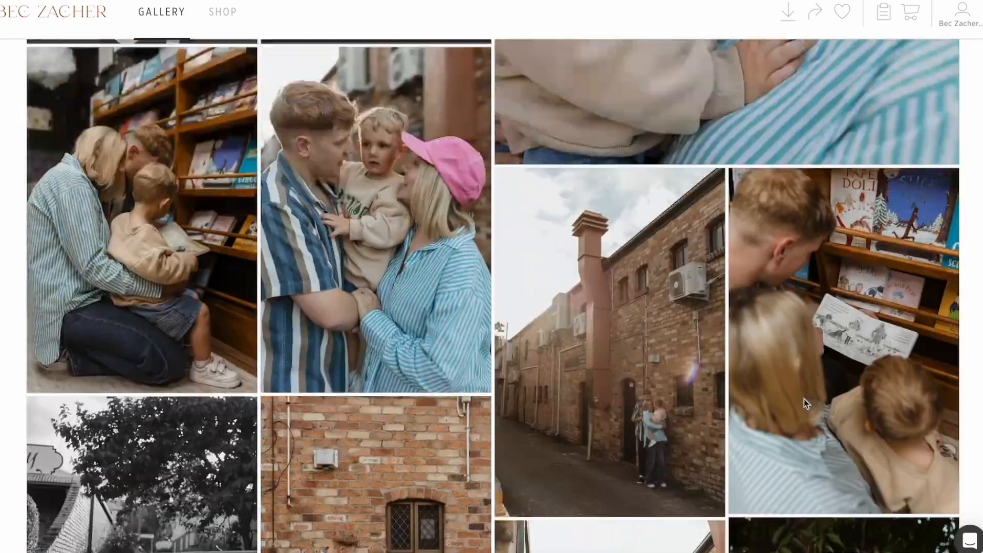
scroll(803, 398, up, 7)
scroll(804, 399, up, 6)
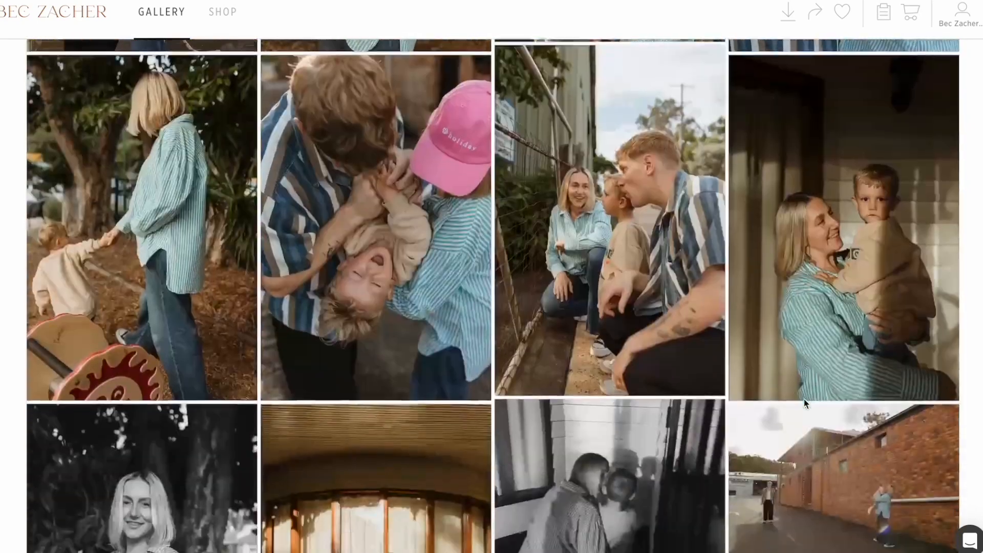
scroll(804, 398, down, 11)
scroll(804, 399, down, 1)
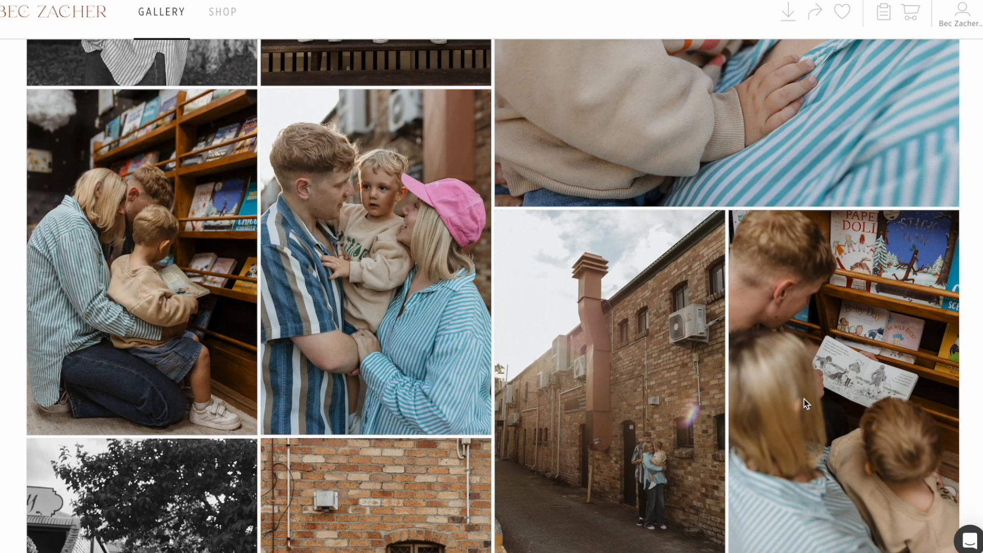
scroll(804, 399, down, 10)
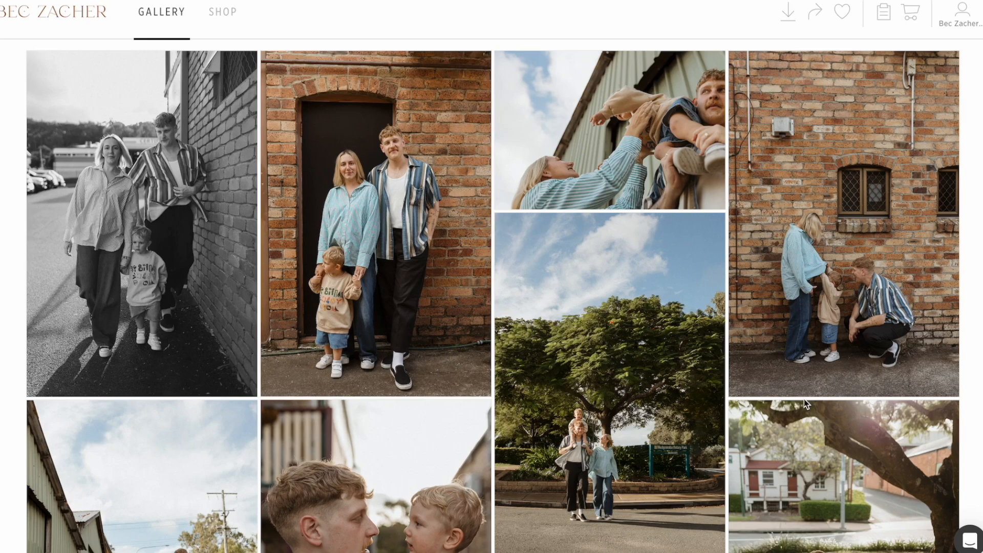
scroll(804, 398, down, 10)
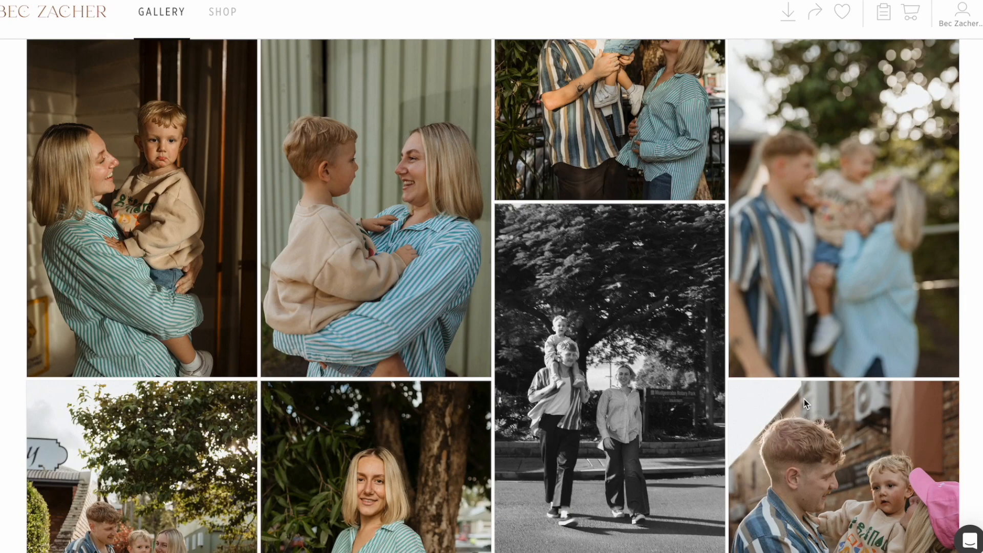
scroll(804, 398, down, 10)
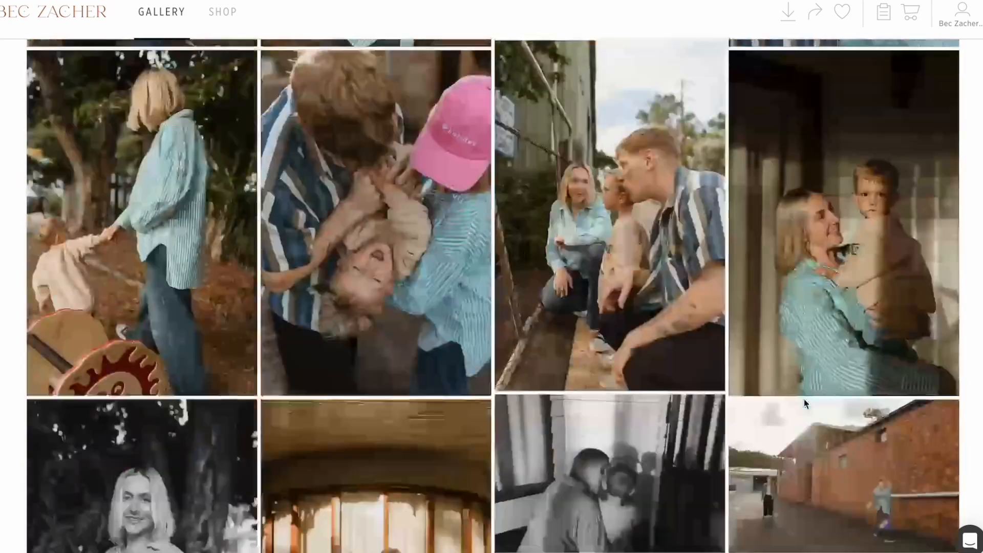
scroll(804, 399, down, 15)
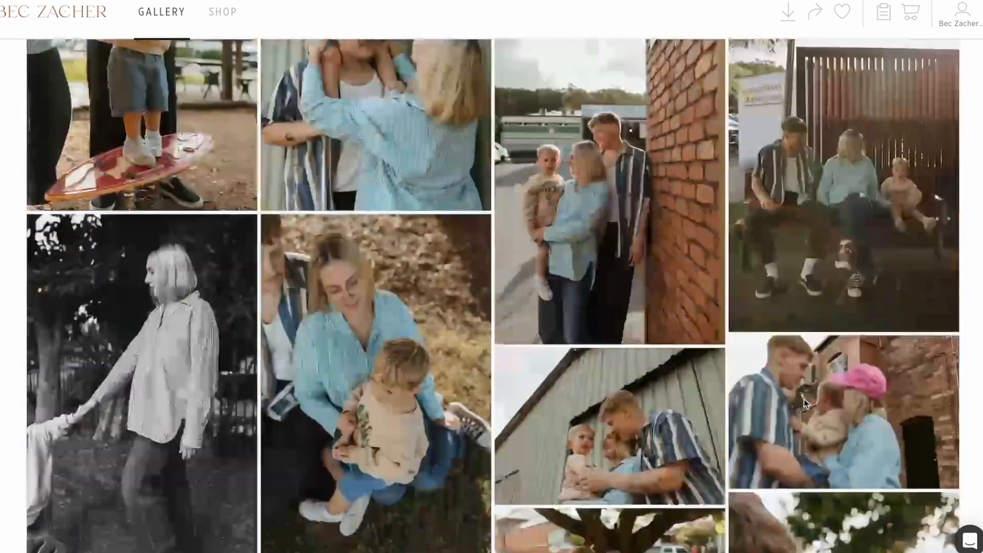